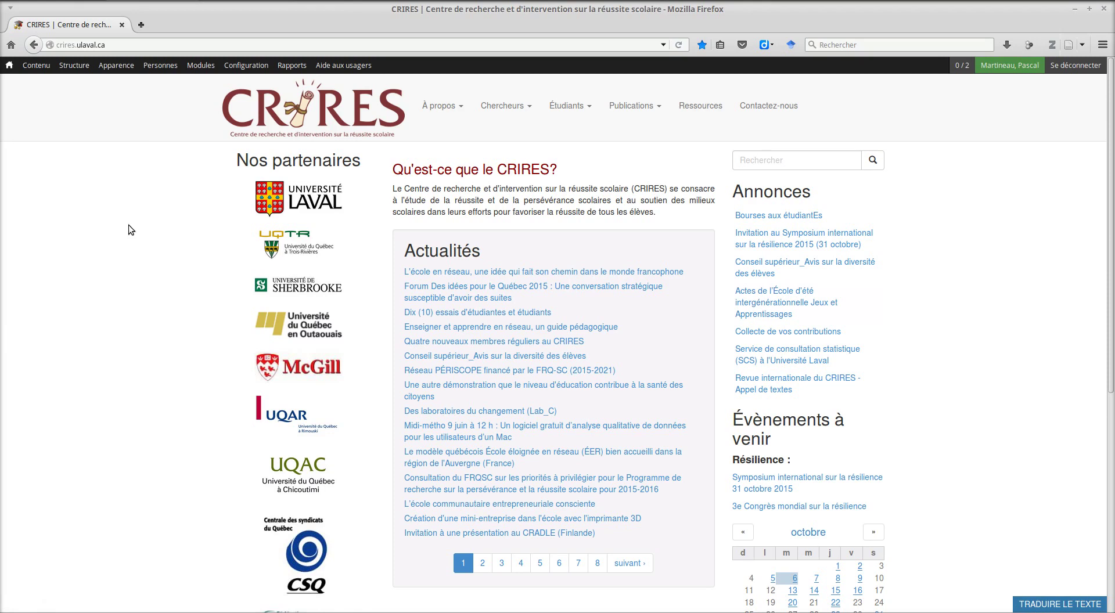
- Open the Publications list in the profile of a regular CRIRES researcher and skim it
left_click(522, 118)
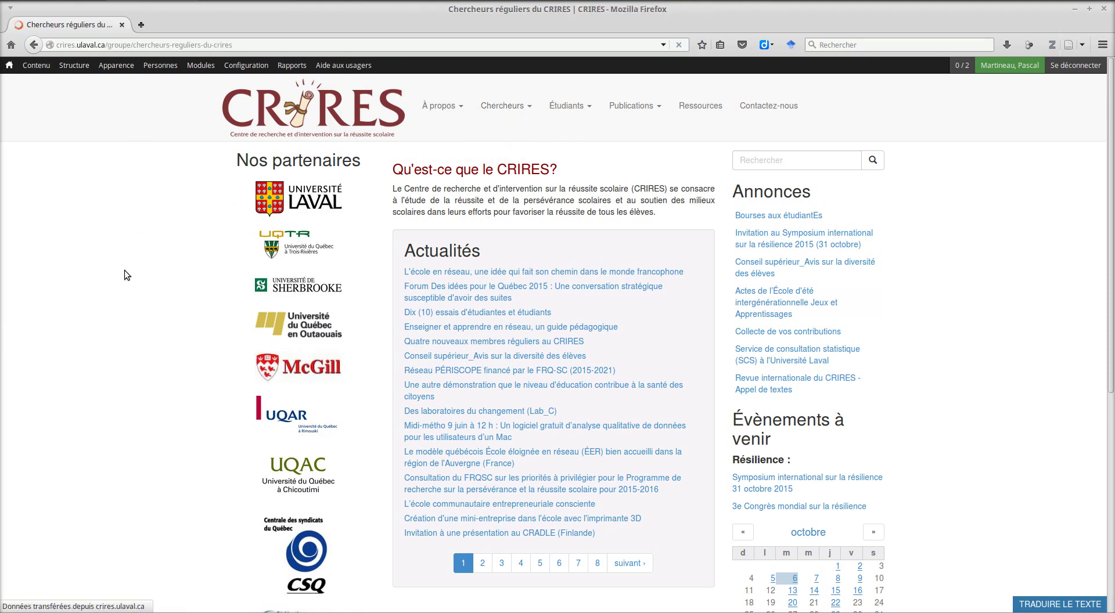
left_click(238, 326)
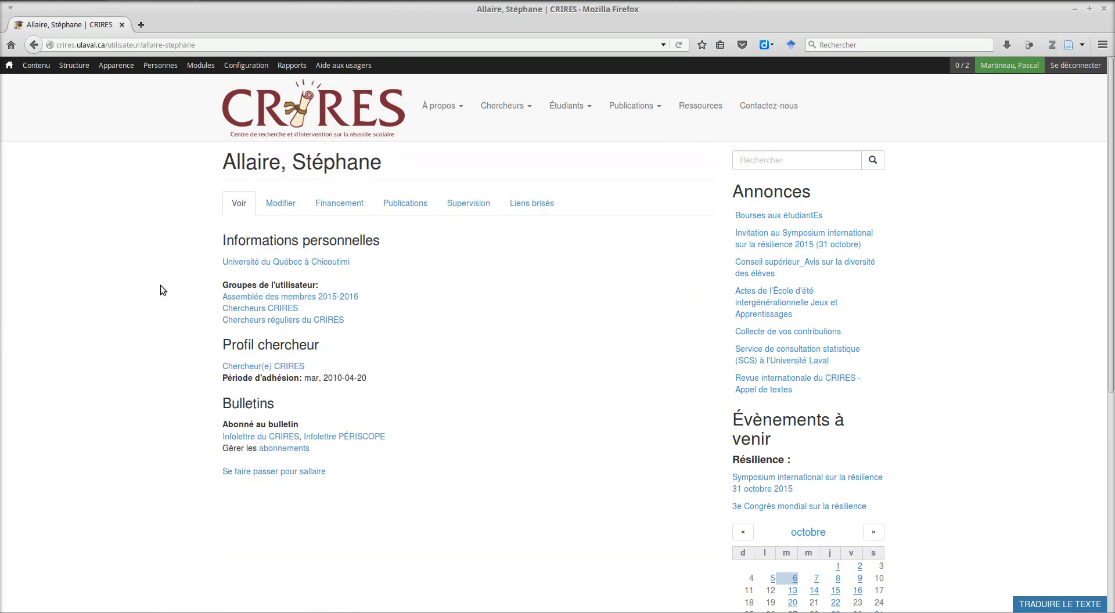
left_click(409, 204)
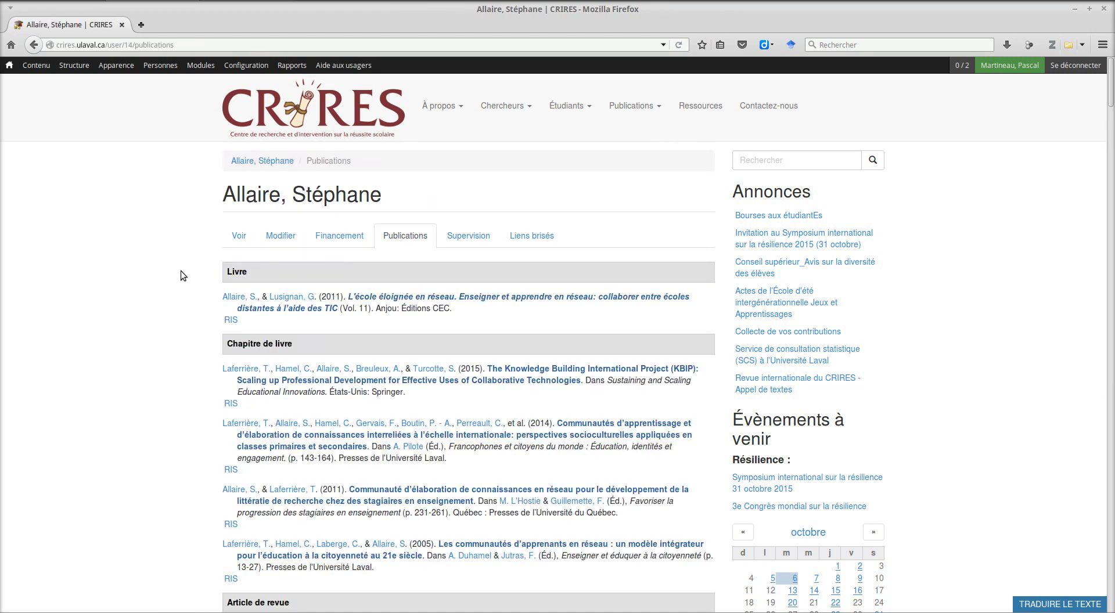
scroll(155, 339, "down", 5)
scroll(152, 325, "up", 5)
- Switch to the Zotero window and load Google Scholar in a new tab
key("alt+Tab")
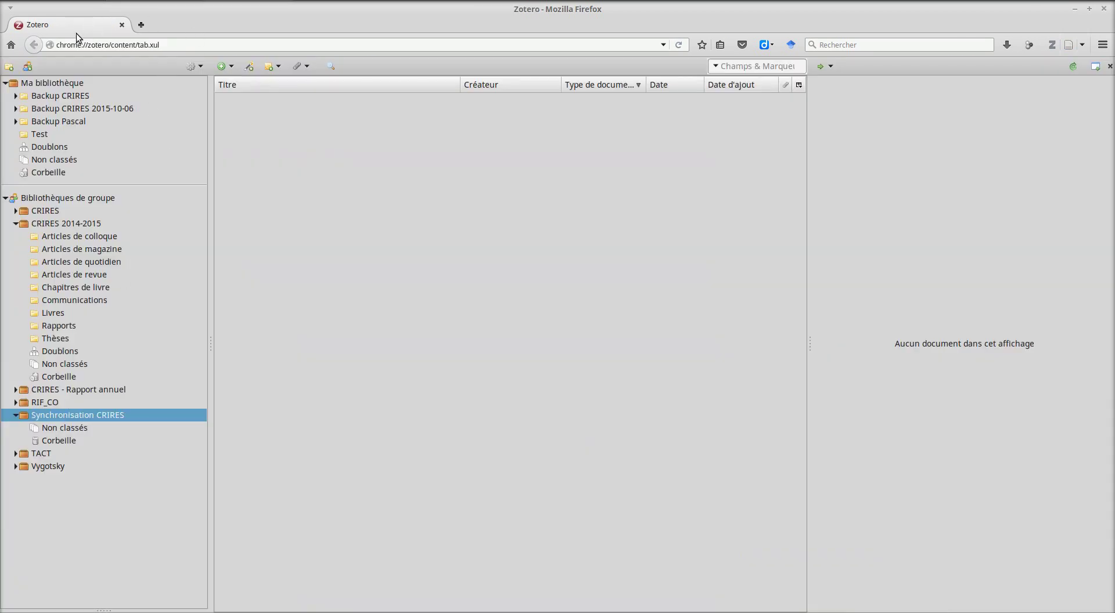
left_click(144, 23)
type("sc")
key("Return")
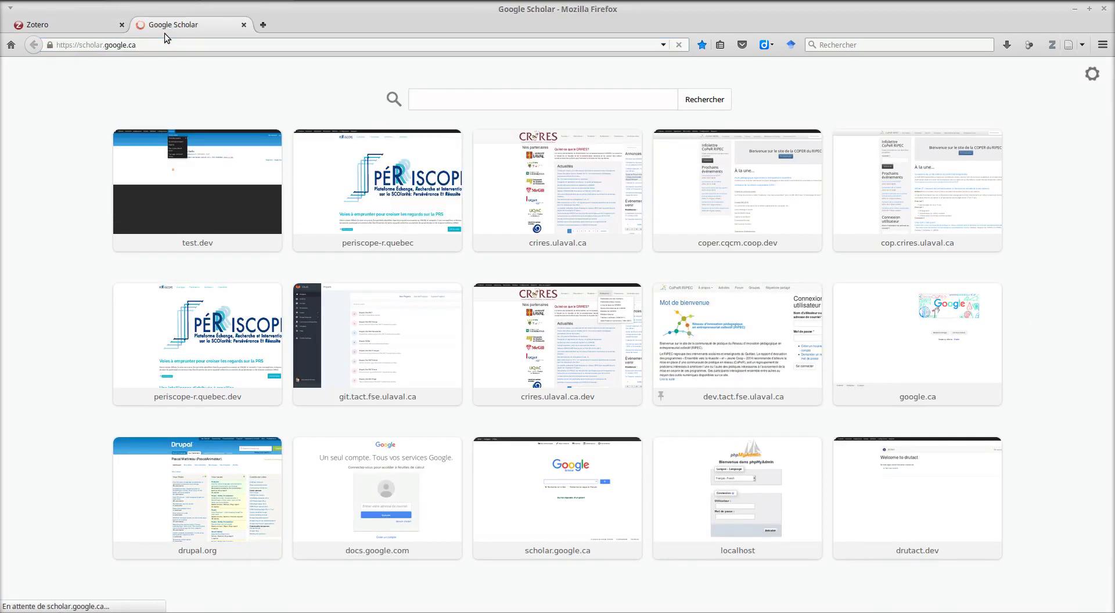
- Import the researcher's CCV XML file dated 2015-09-29 into Zotero from the folder Documents/CRIRES/CV/CV XML 2015
left_click(93, 26)
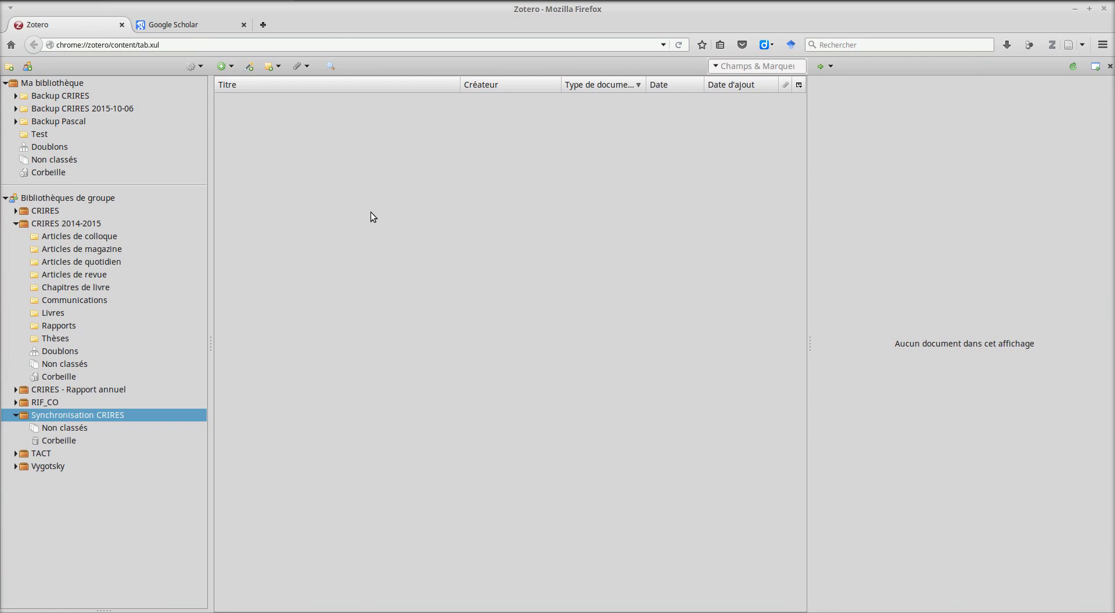
left_click(195, 66)
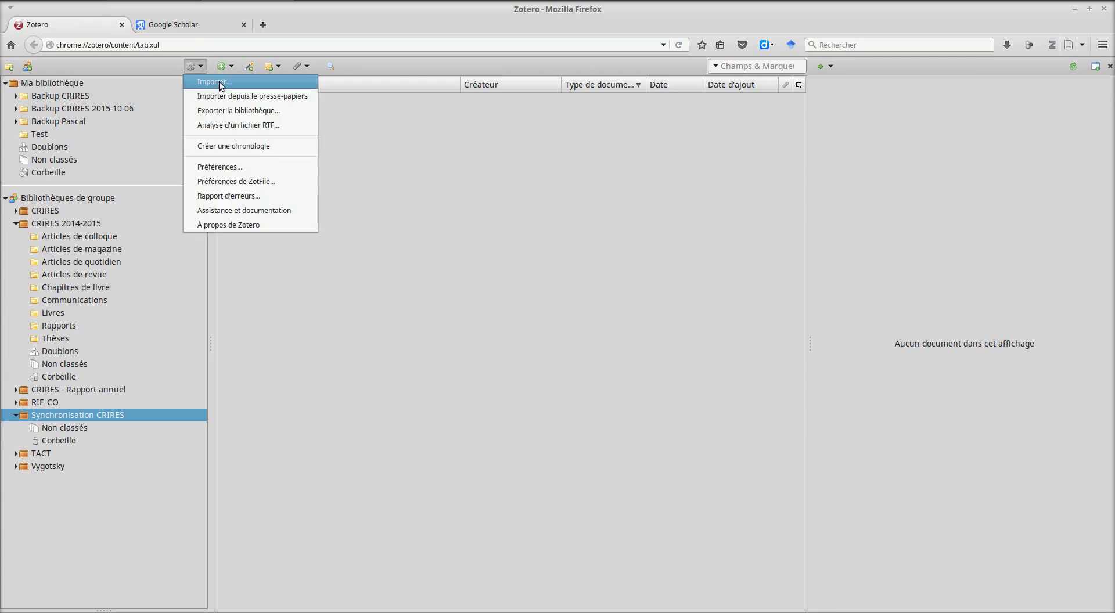
left_click(220, 81)
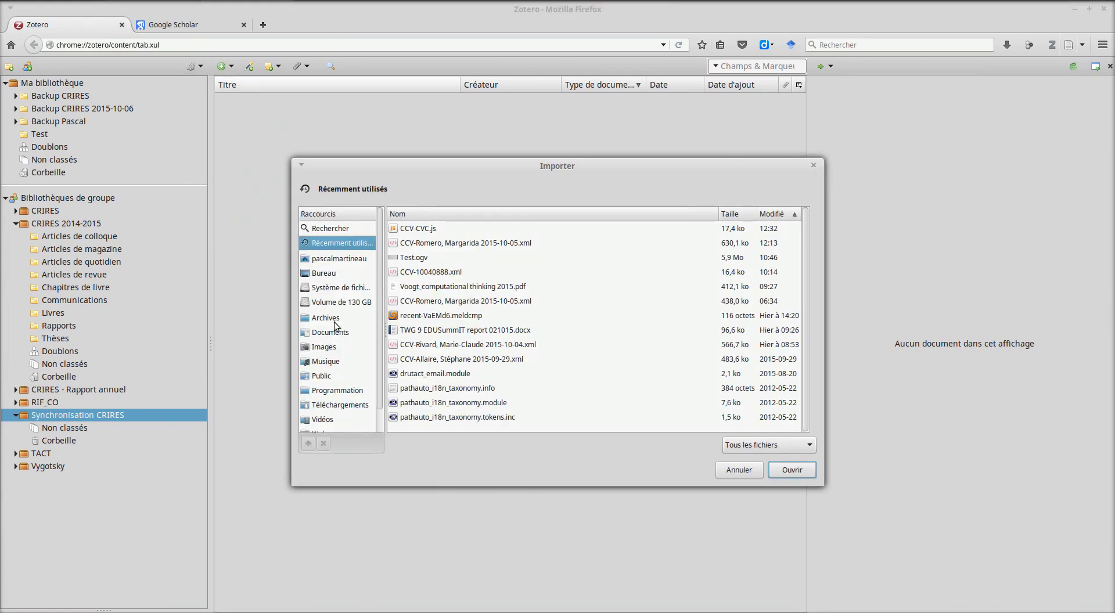
left_click(356, 332)
double_click(414, 281)
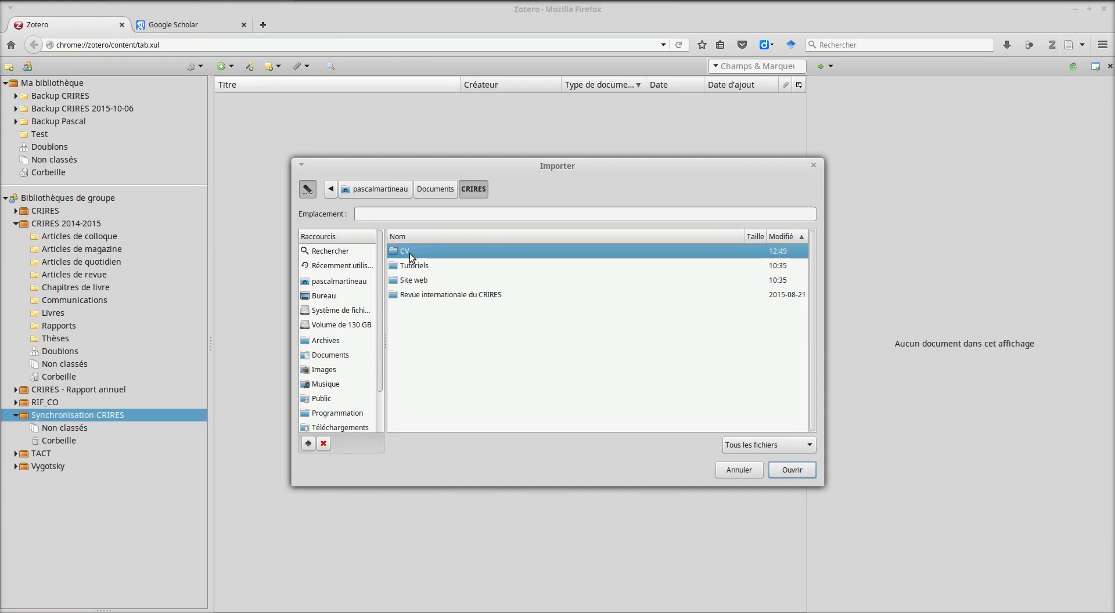
double_click(410, 252)
double_click(431, 251)
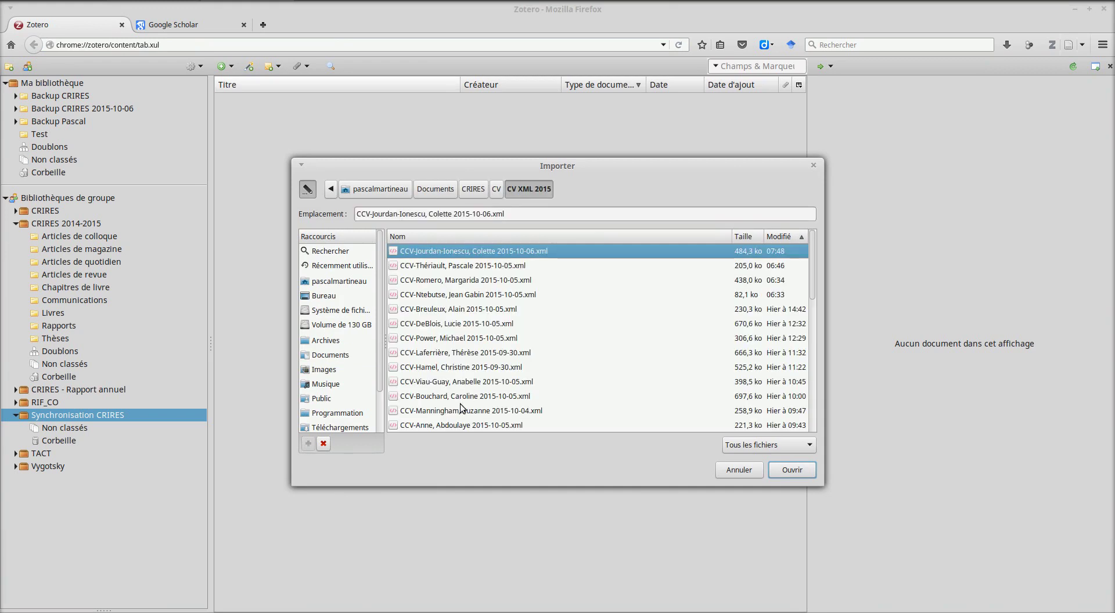
scroll(457, 424, "down", 2)
left_click(445, 415)
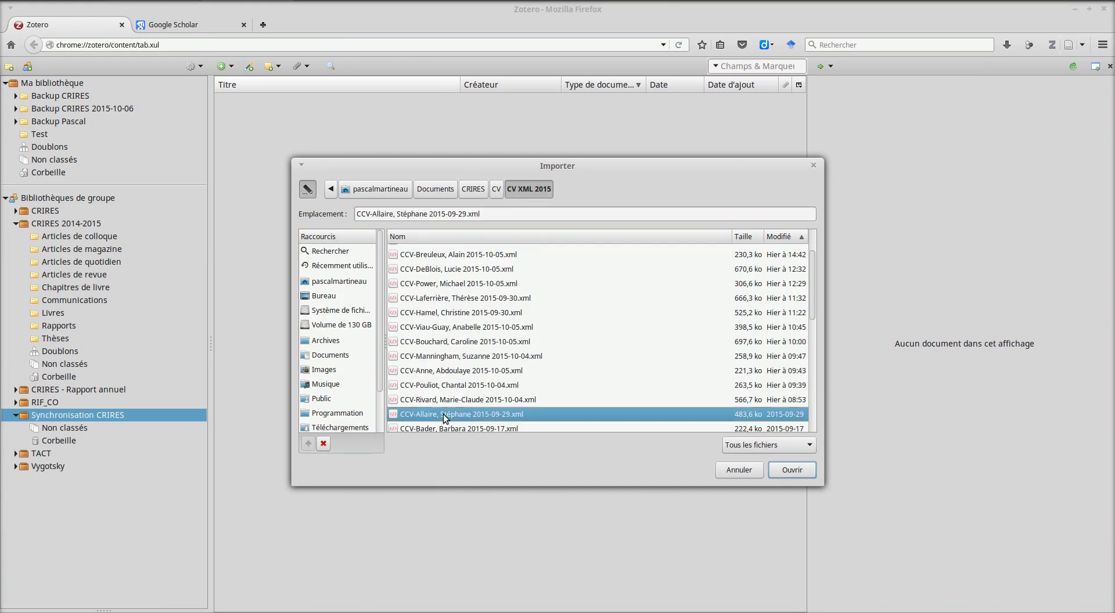
left_click(784, 473)
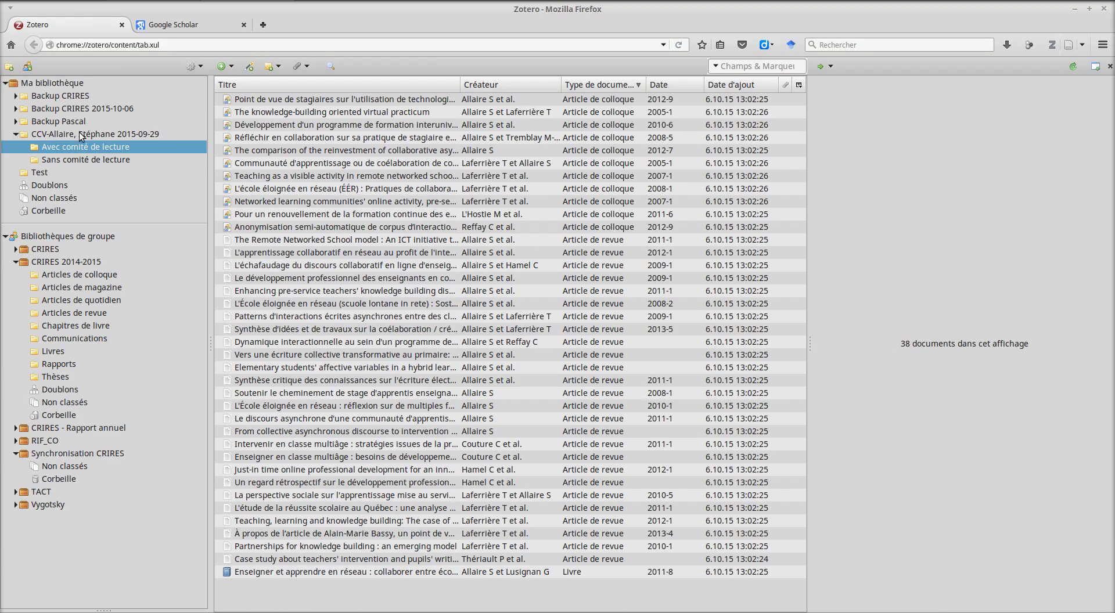
- Examine the imported collection and its subcollections "Avec comité de lecture" and "Sans comité de lecture"
left_click(81, 135)
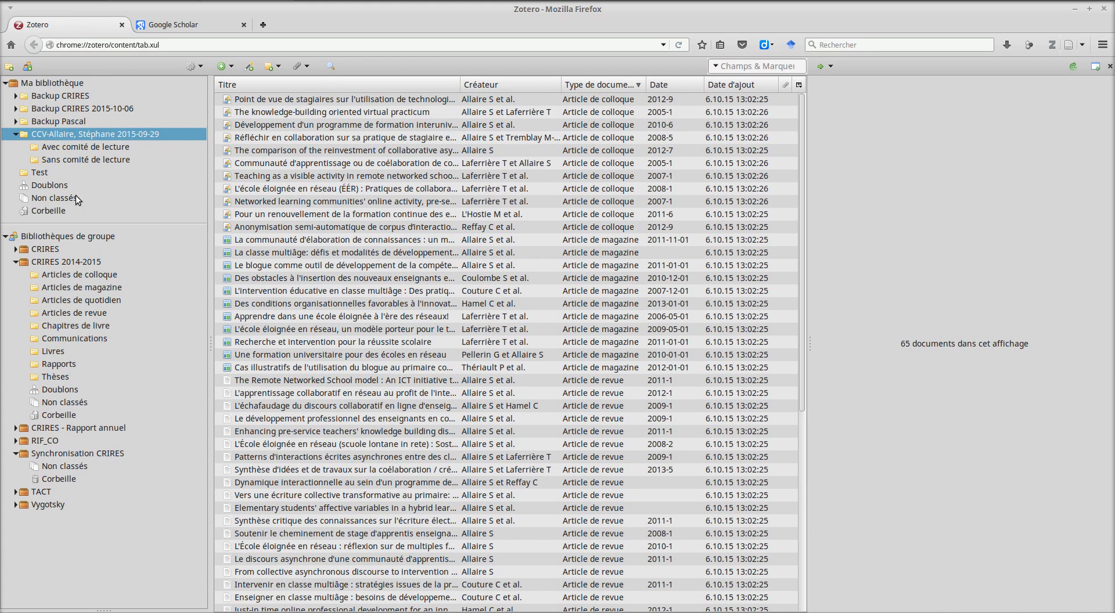
left_click(72, 149)
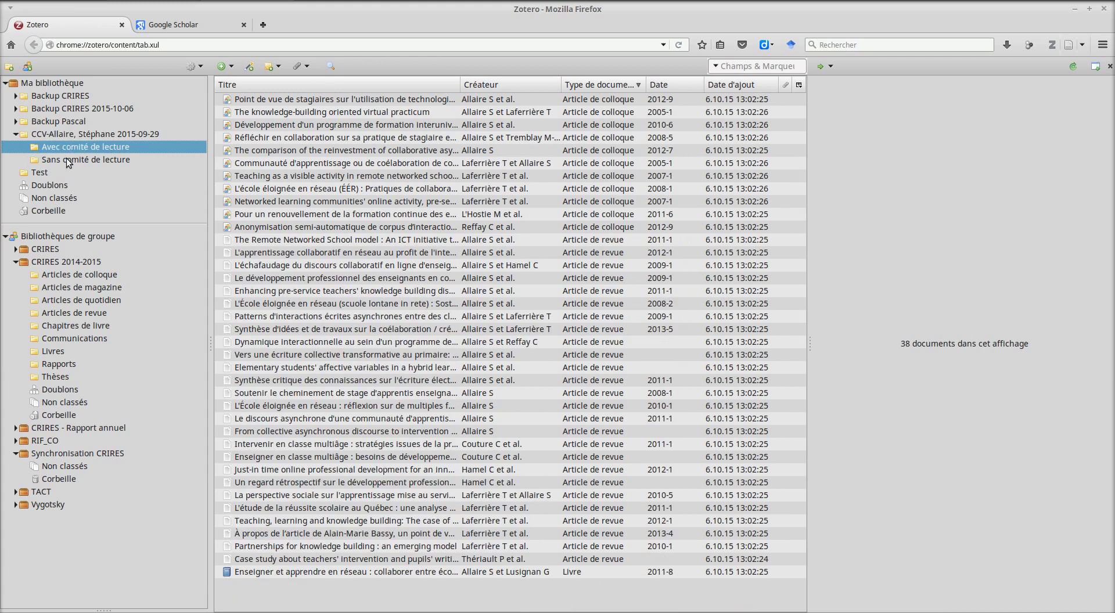
left_click(68, 158)
left_click(69, 149)
left_click(89, 158)
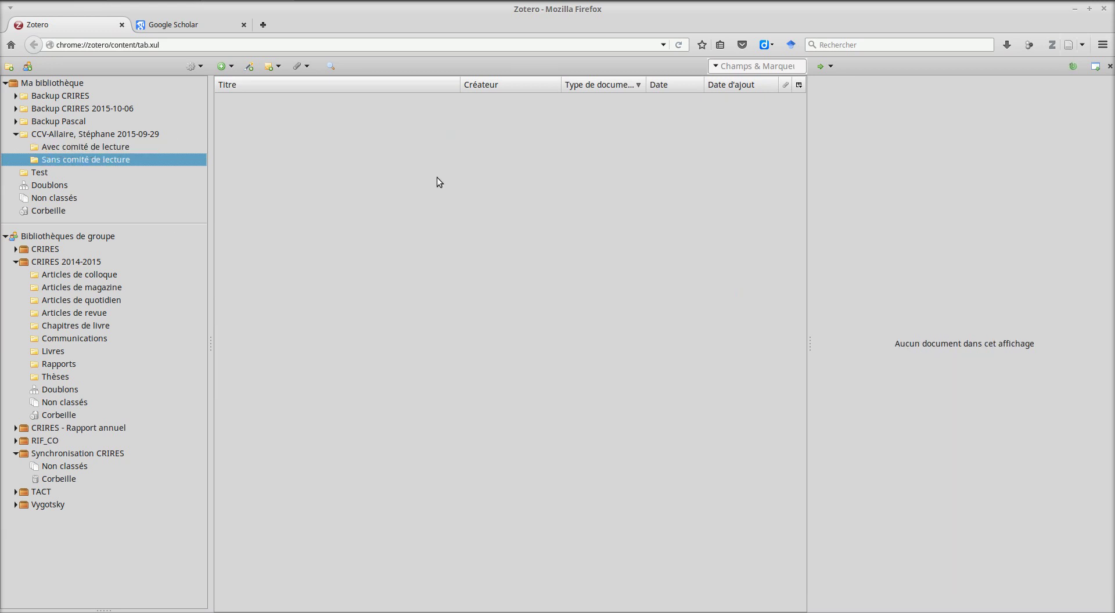
left_click(89, 148)
left_click(90, 138)
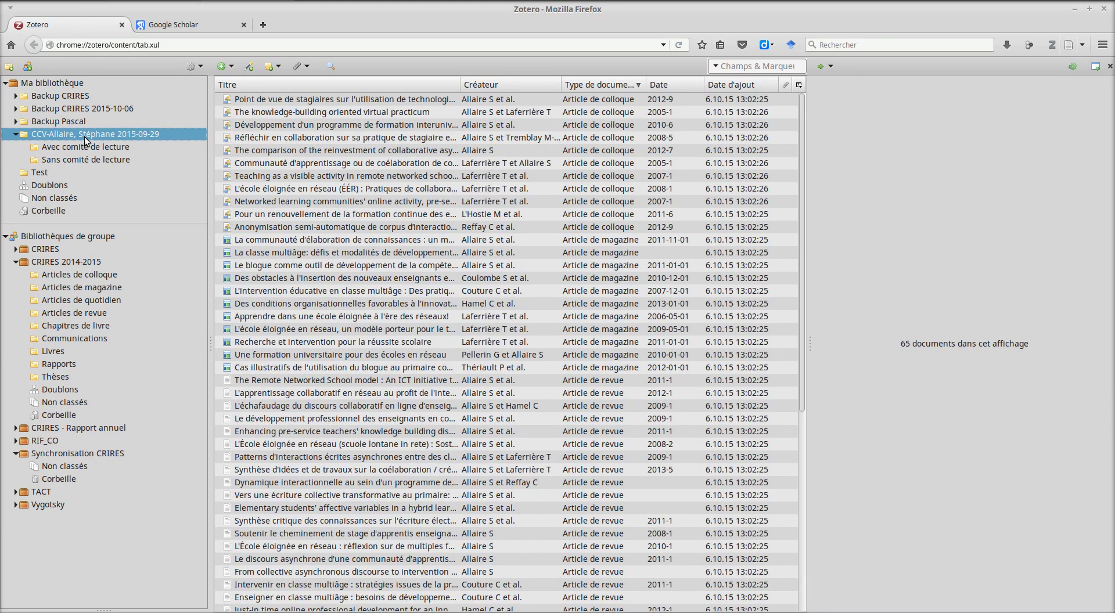
- Sort the imported documents by date with undated and newest items first, and view the available columns
left_click(670, 83)
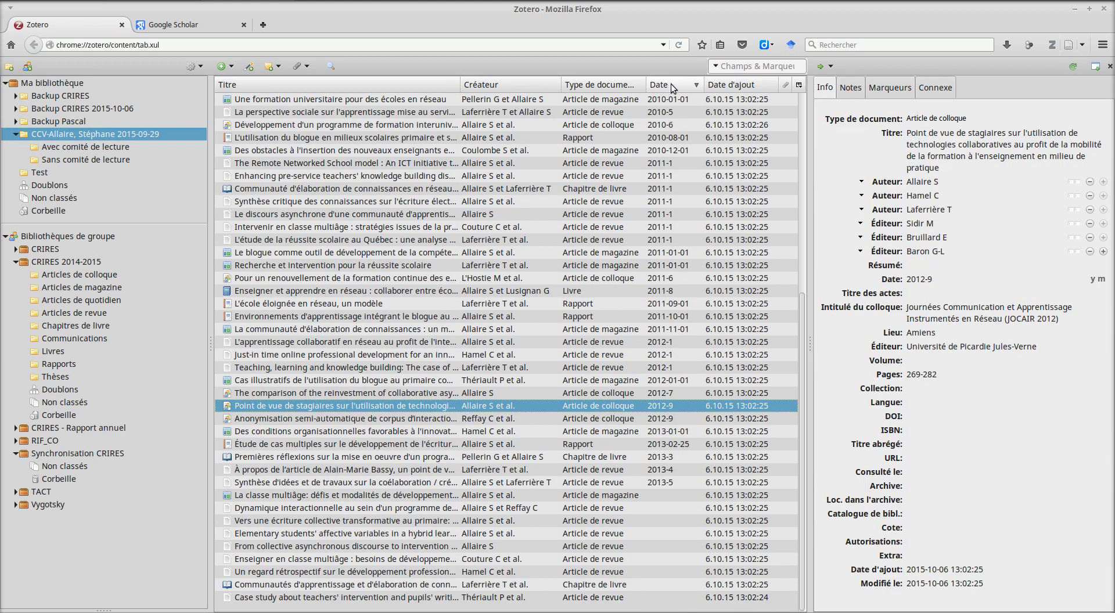
left_click(671, 83)
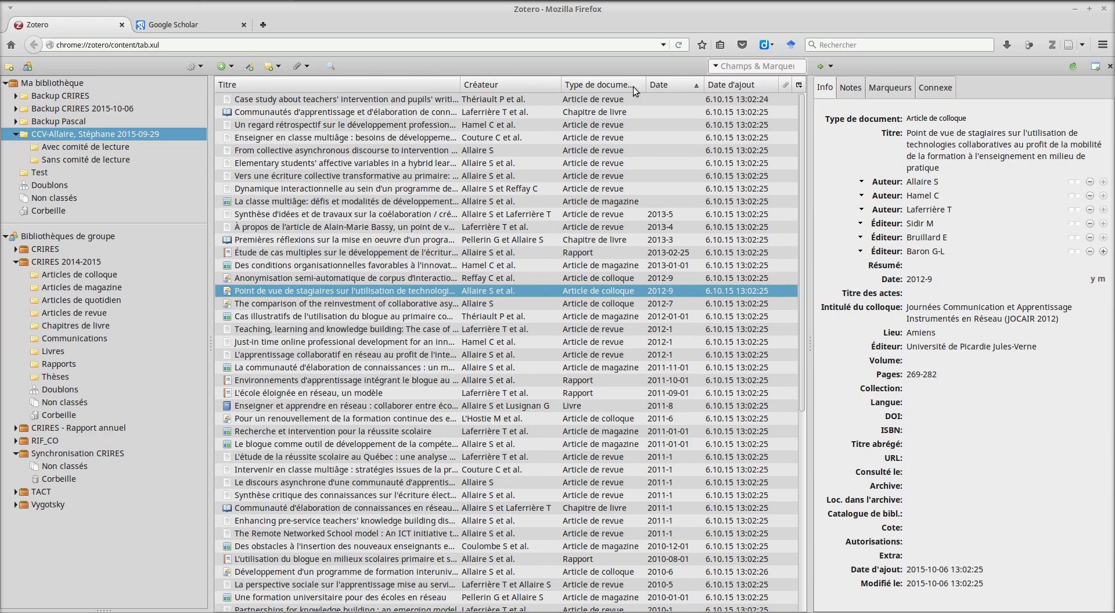
left_click(800, 86)
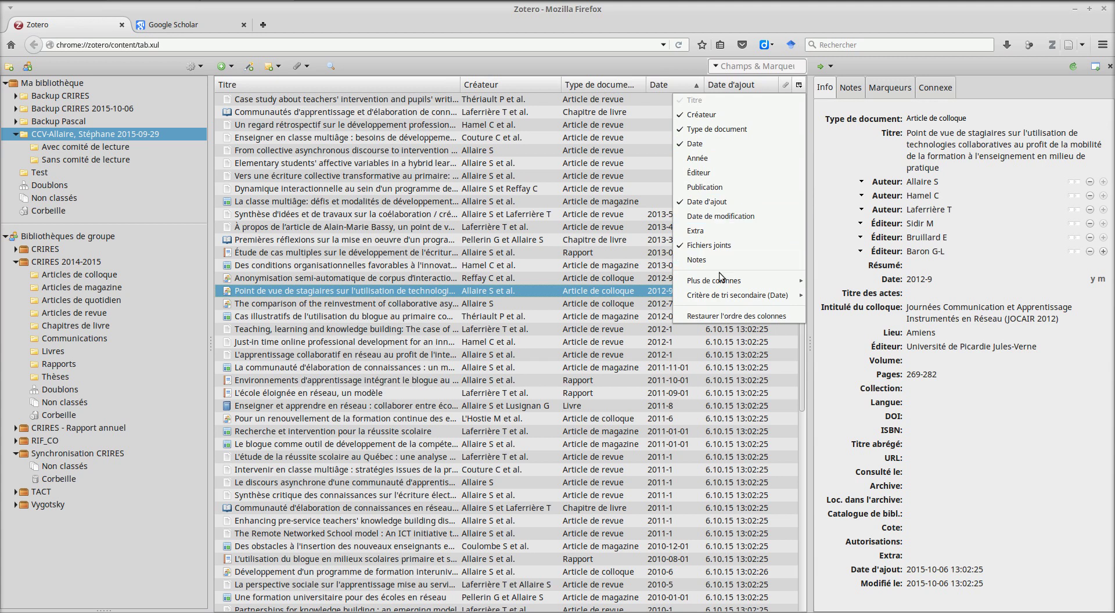
mouse_move(719, 284)
- Sort the imported documents by document type and look through the whole list
left_click(585, 89)
left_click(617, 87)
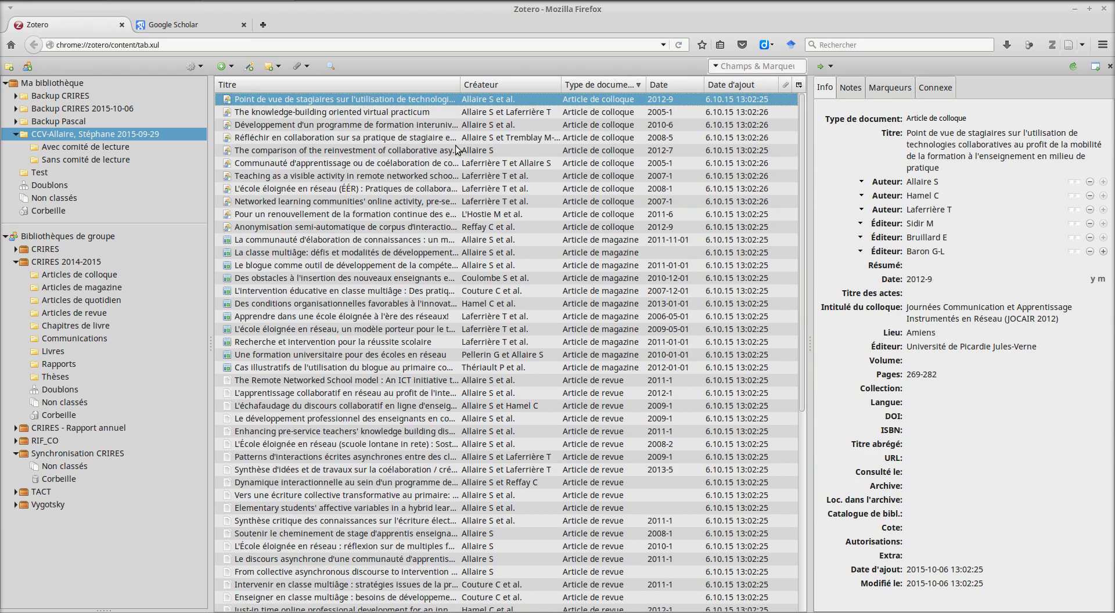
scroll(611, 126, "down", 6)
scroll(601, 202, "down", 3)
scroll(609, 433, "up", 9)
- Sort by date, newest first, and move all documents dated from 2013-5 back to 2004-01-01 to the trash
left_click(678, 84)
left_click(679, 84)
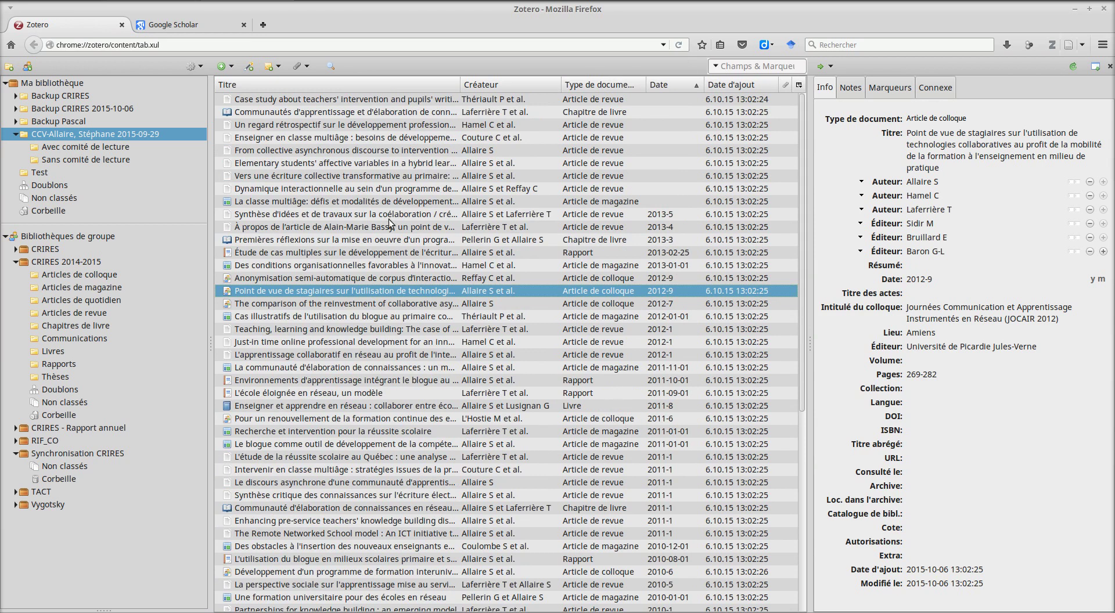
left_click(673, 214)
scroll(668, 278, "down", 8)
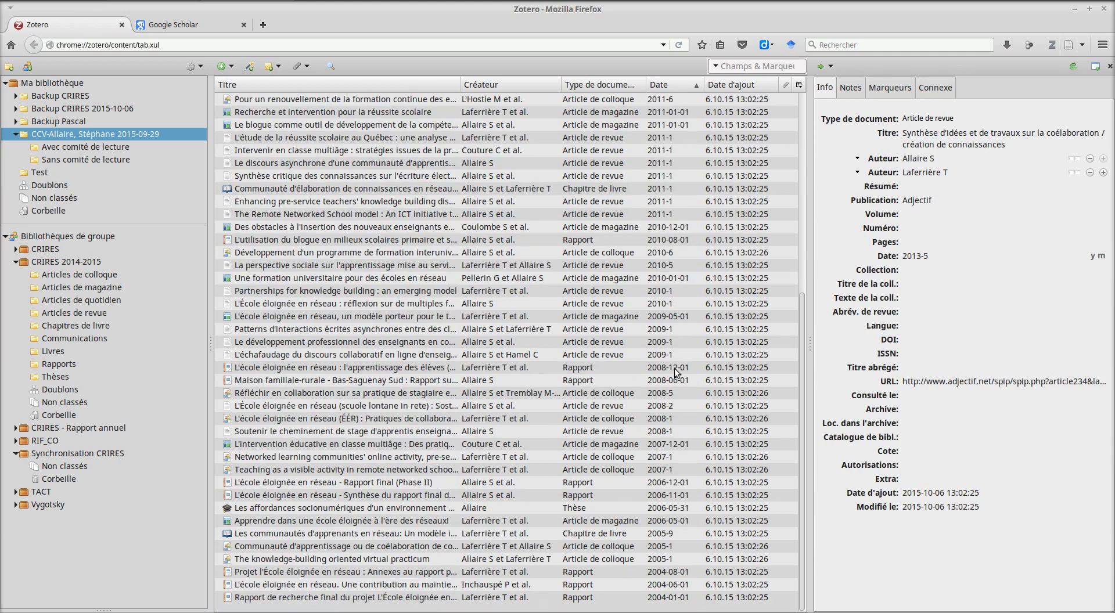
left_click(674, 597, "shift")
scroll(675, 536, "up", 8)
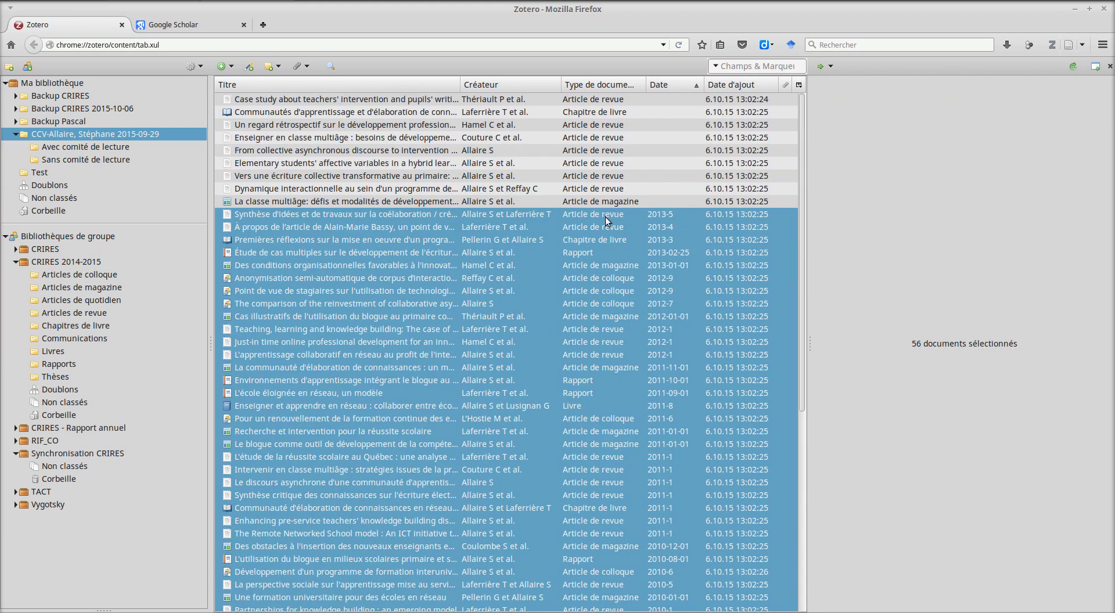
right_click(585, 249)
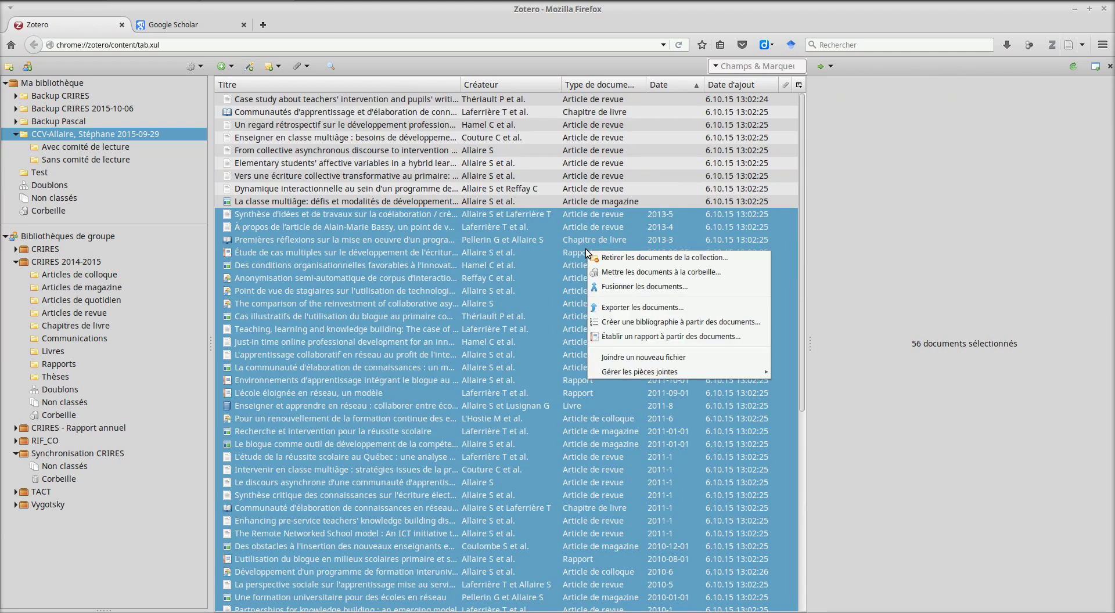
left_click(654, 277)
left_click(664, 340)
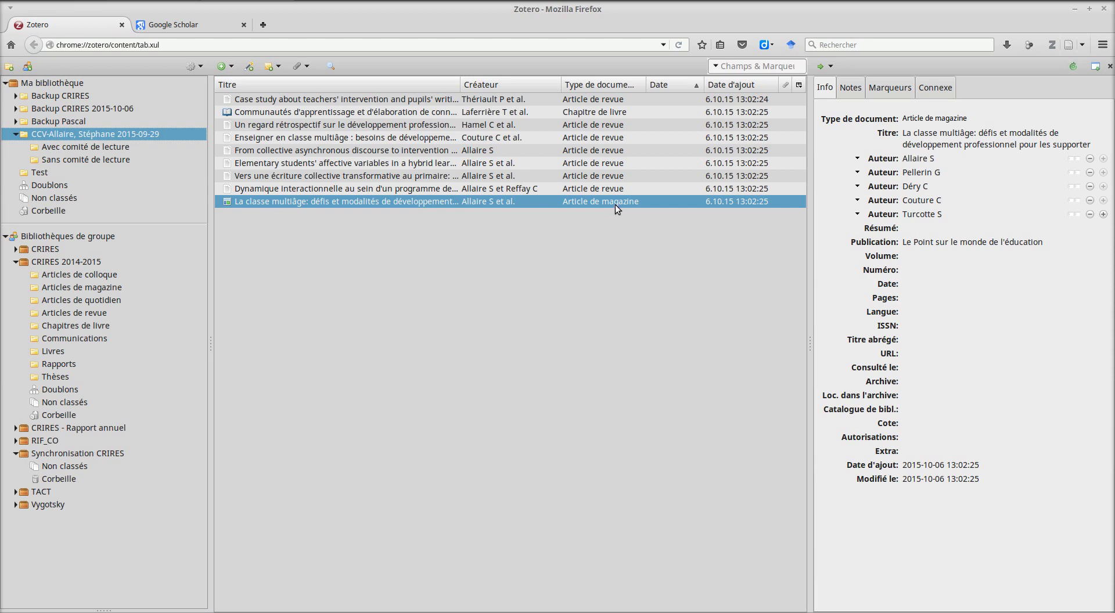
- Copy the title of the undated magazine article "La classe multiâge" and search for it on the CRIRES publications page
left_click(959, 142)
key("ctrl+c")
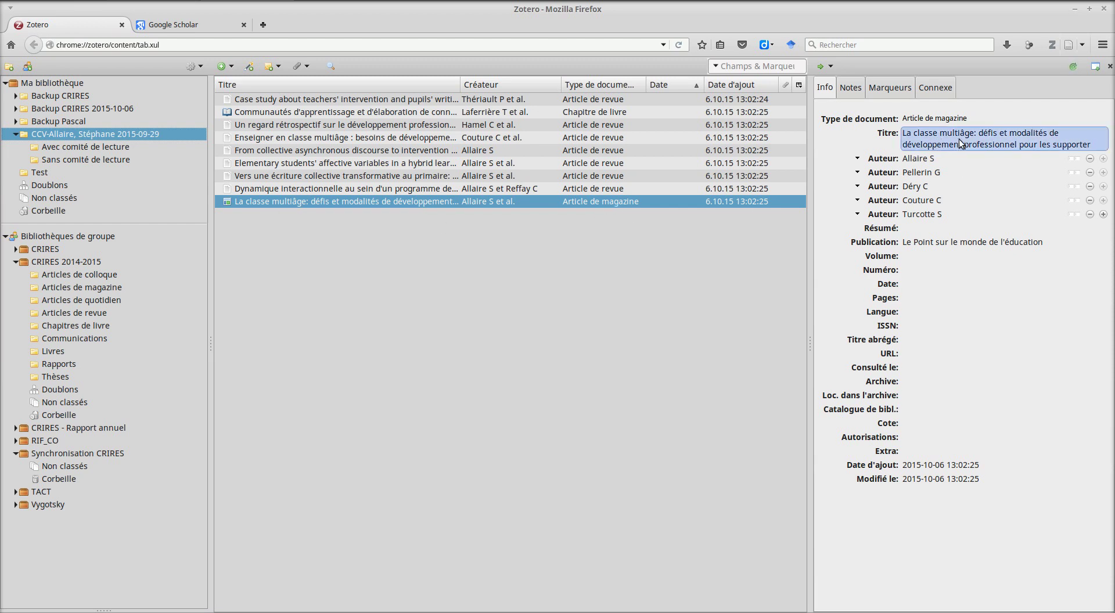
left_click(713, 361)
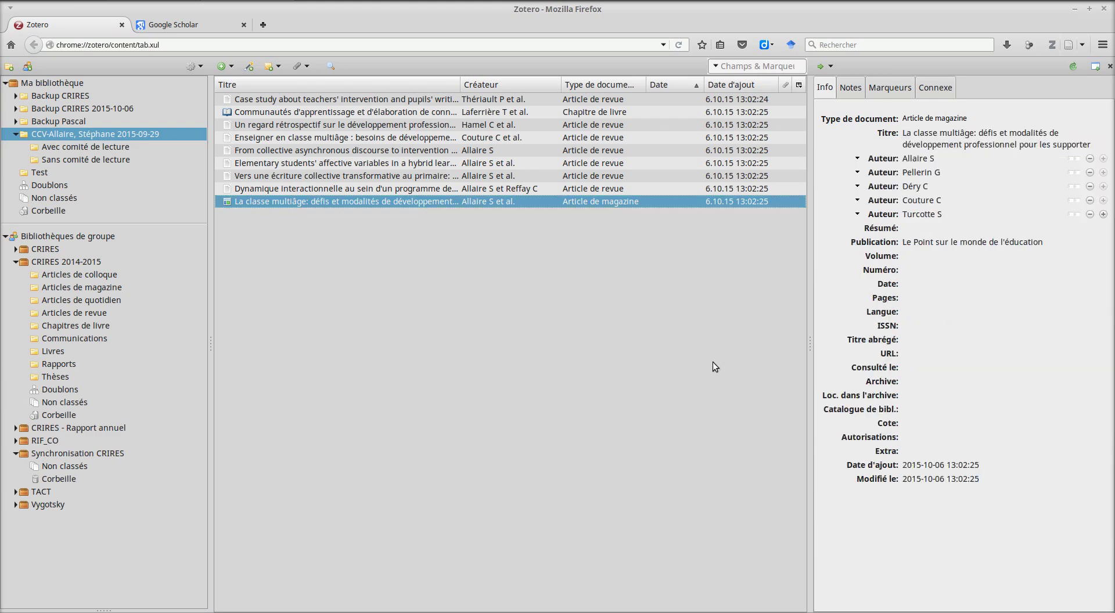
key("alt+Tab")
key("ctrl+f")
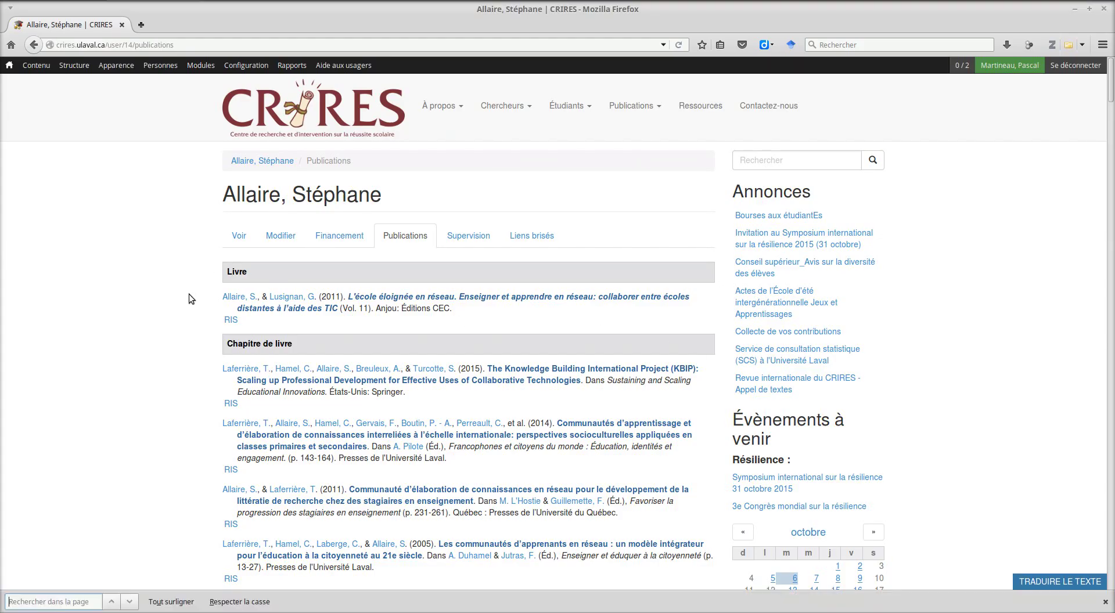
key("ctrl+v")
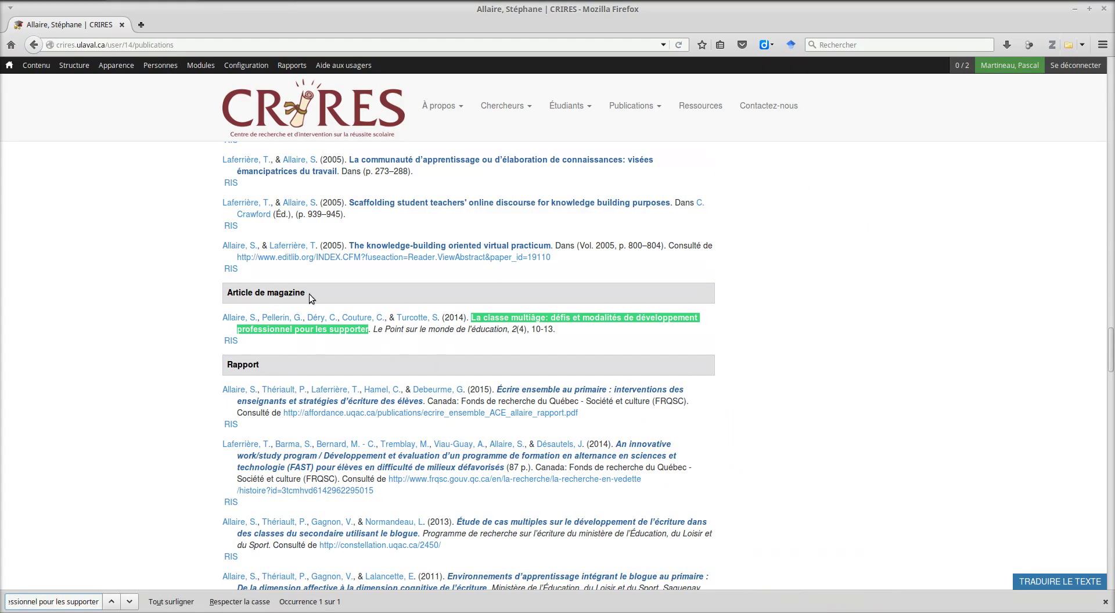
left_click(447, 344)
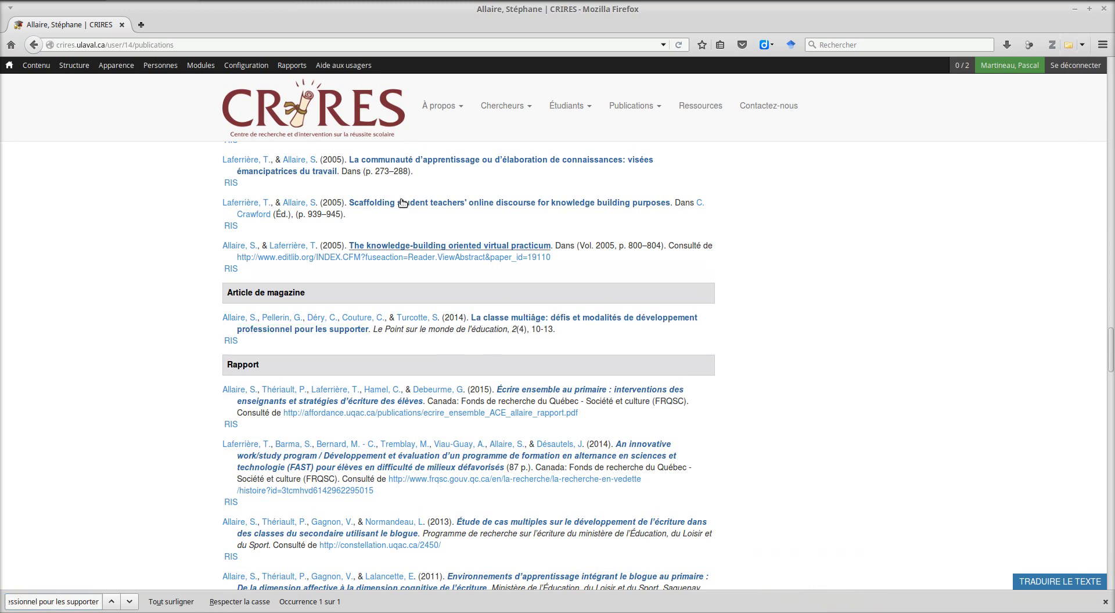
- Return to Zotero and move the magazine article "La classe multiâge" to the trash
key("alt+Tab")
left_click_drag(337, 201, 348, 204)
right_click(349, 205)
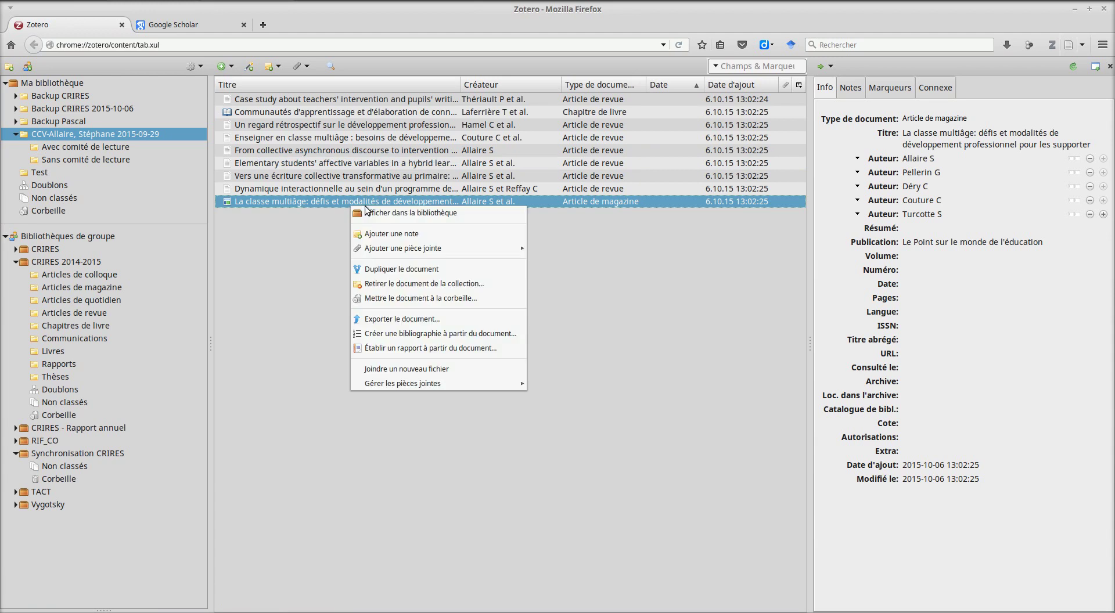
left_click(409, 298)
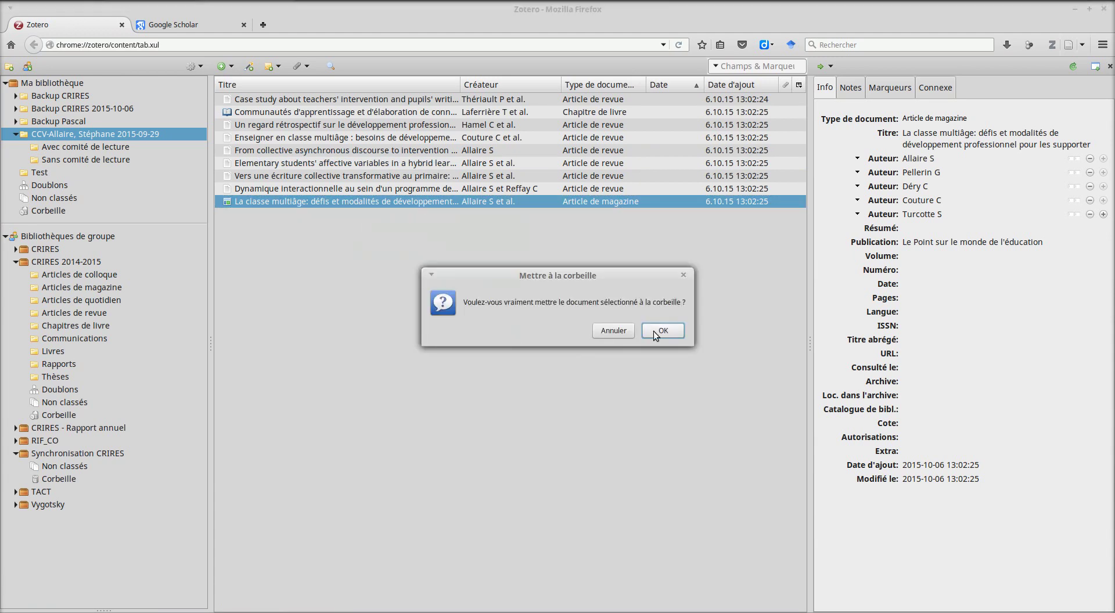
left_click(662, 330)
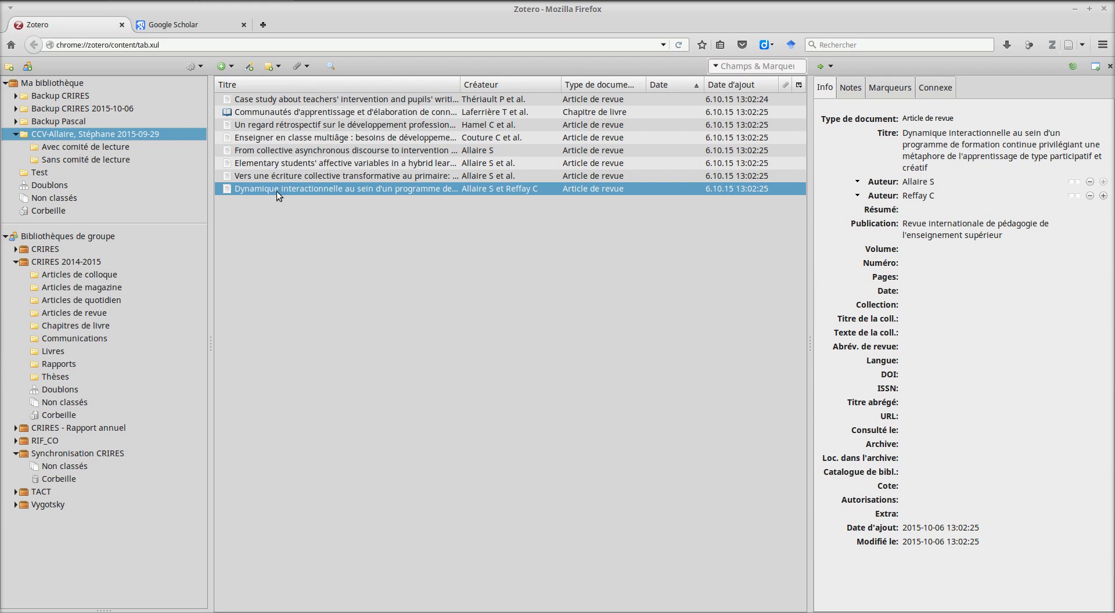
- Copy the title of the article "Dynamique interactionnelle au sein d'un programme de formation continue" and search for it on the CRIRES publications page
left_click(940, 147)
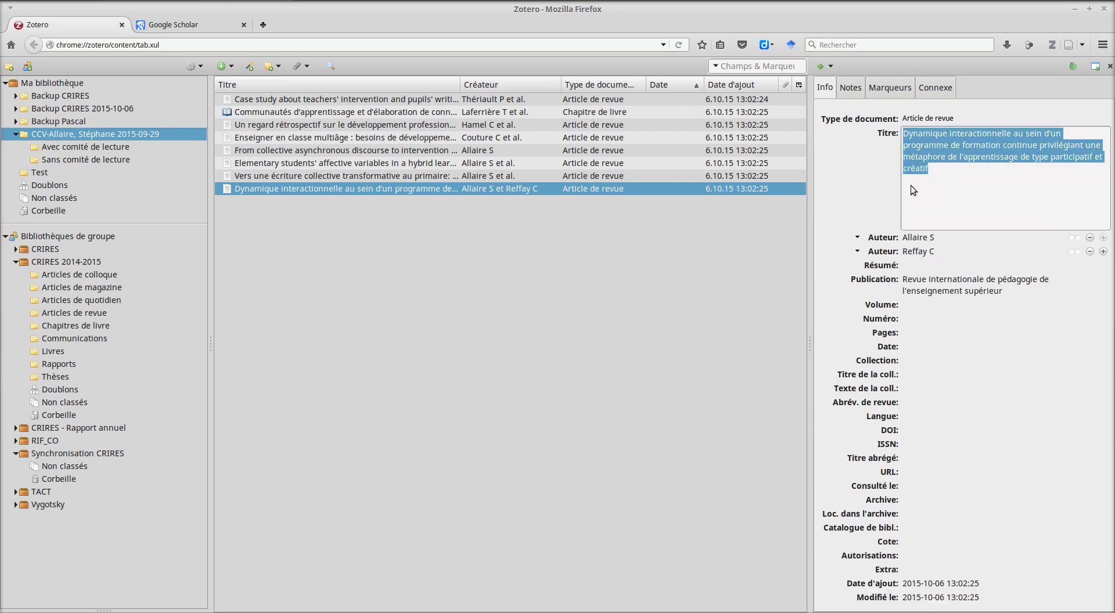
key("alt+Tab")
key("ctrl+f")
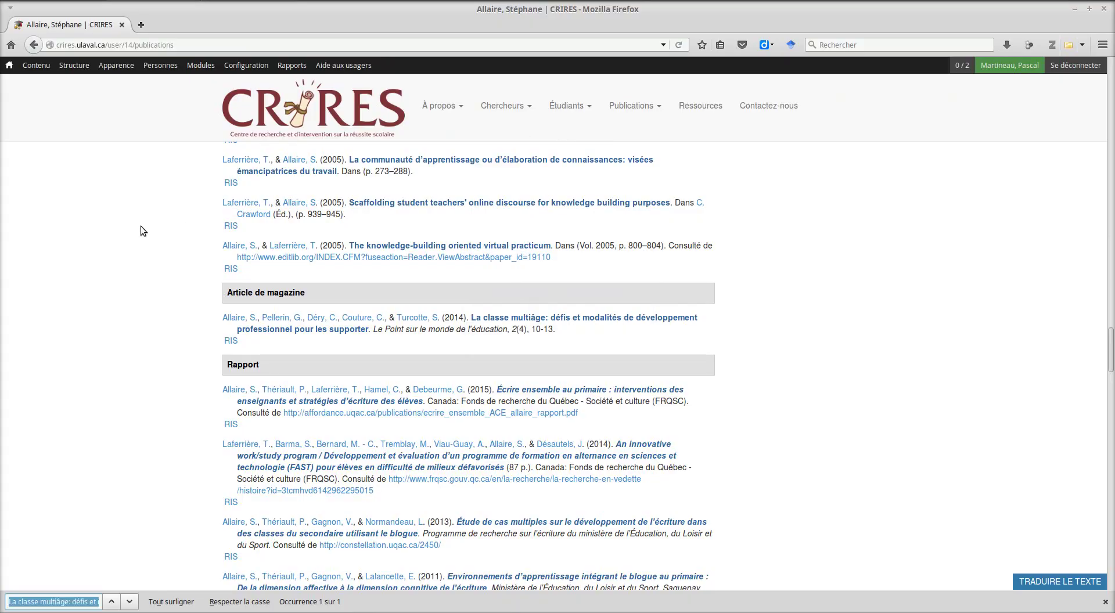
key("ctrl+v")
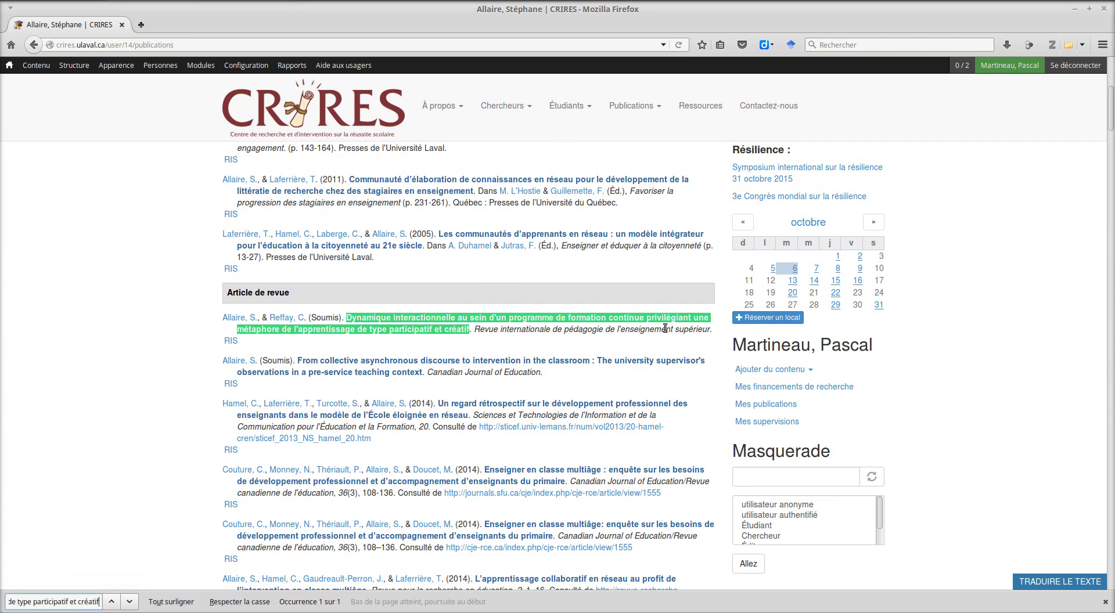
key("alt+Tab")
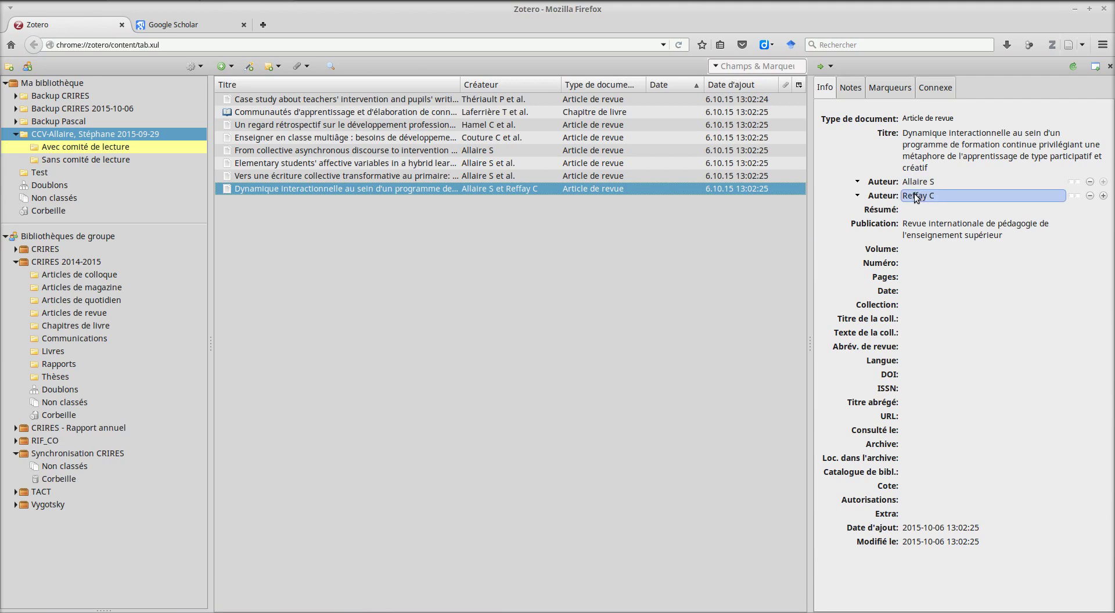
key("alt+Tab")
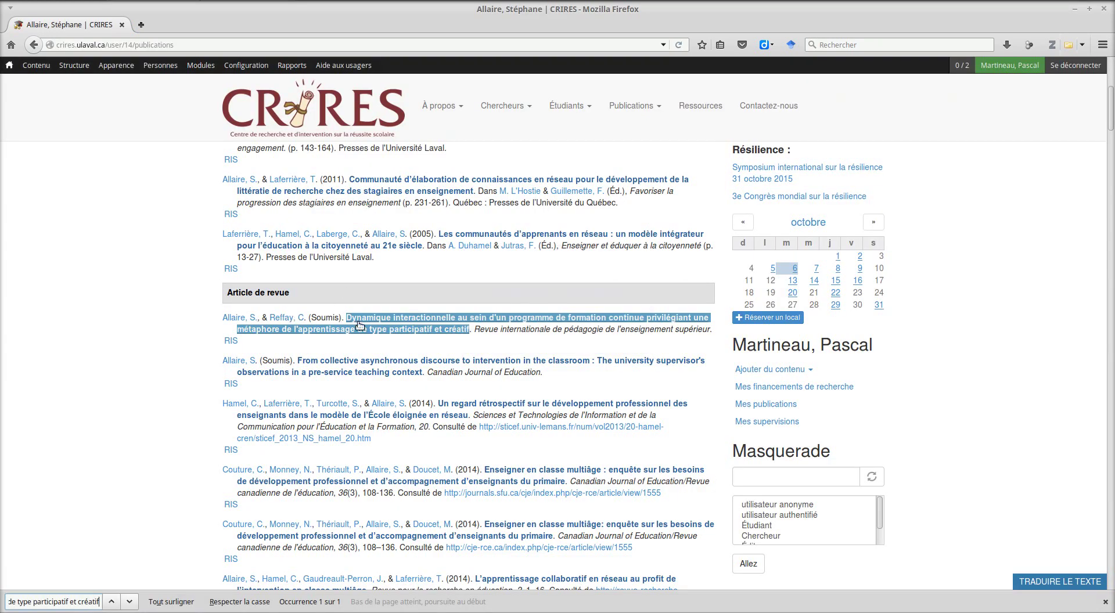
- Return to Zotero and move the journal article "Dynamique interactionnelle au sein d'un programme de formation continue" to the trash
key("alt+Tab")
right_click(537, 190)
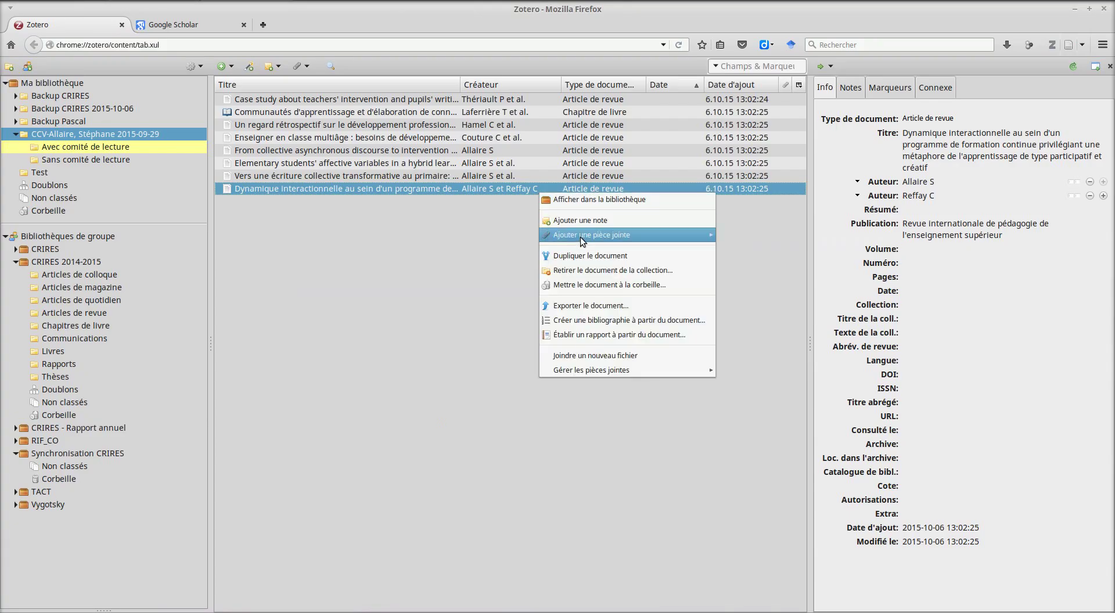
left_click(597, 284)
left_click(662, 331)
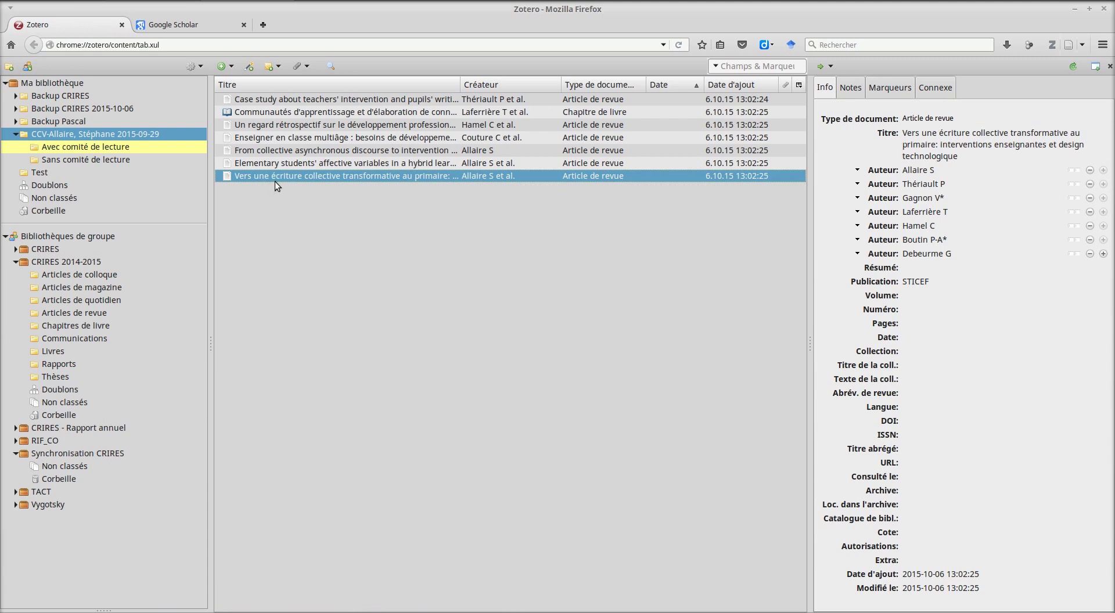
- Search the CRIRES publications page for the full title of the article "Vers une écriture collective transformative au primaire", copied from Zotero
left_click(988, 144)
key("Escape")
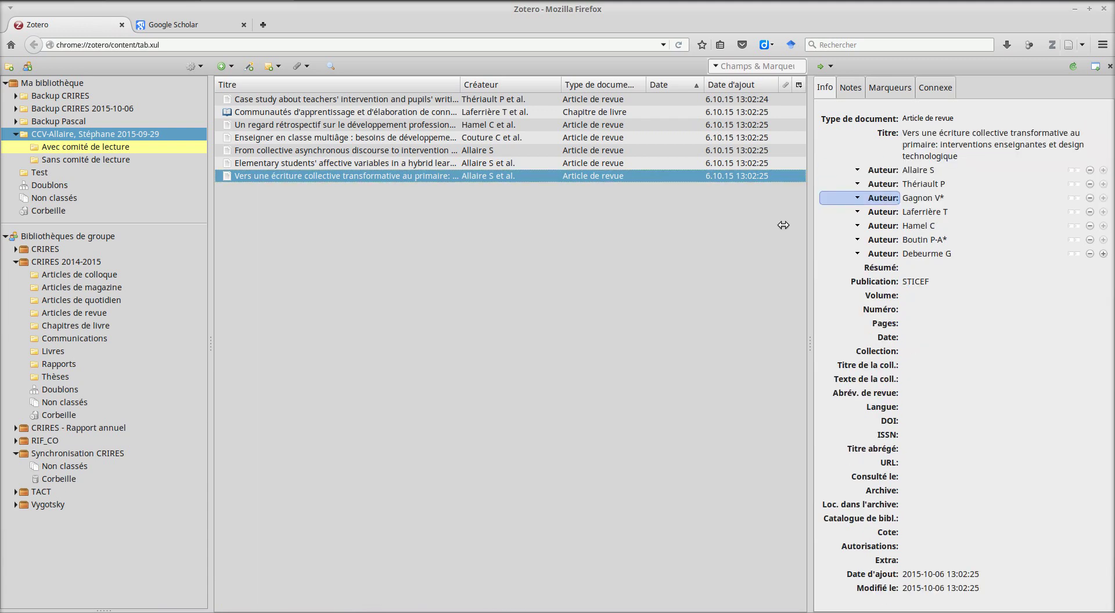
key("alt+Tab")
key("ctrl+v")
key("alt+Tab")
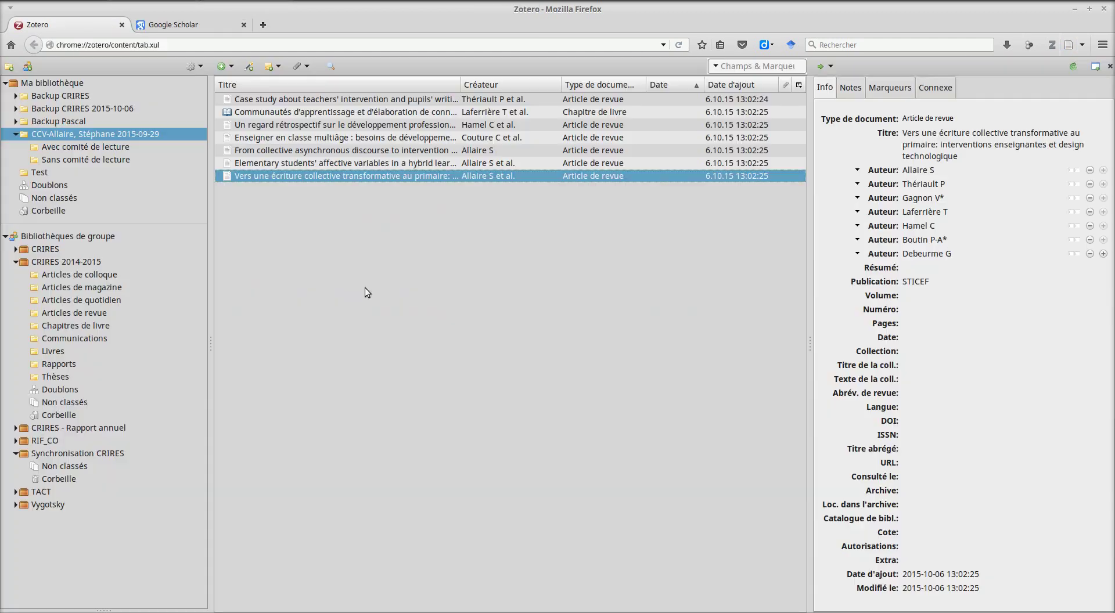
- Copy only the opening words "Vers une écriture" from the article's title and search for them on the CRIRES publications page
left_click(914, 140)
left_click_drag(914, 139, 951, 134)
left_click(665, 205)
key("alt+Tab")
key("ctrl+f")
key("ctrl+v")
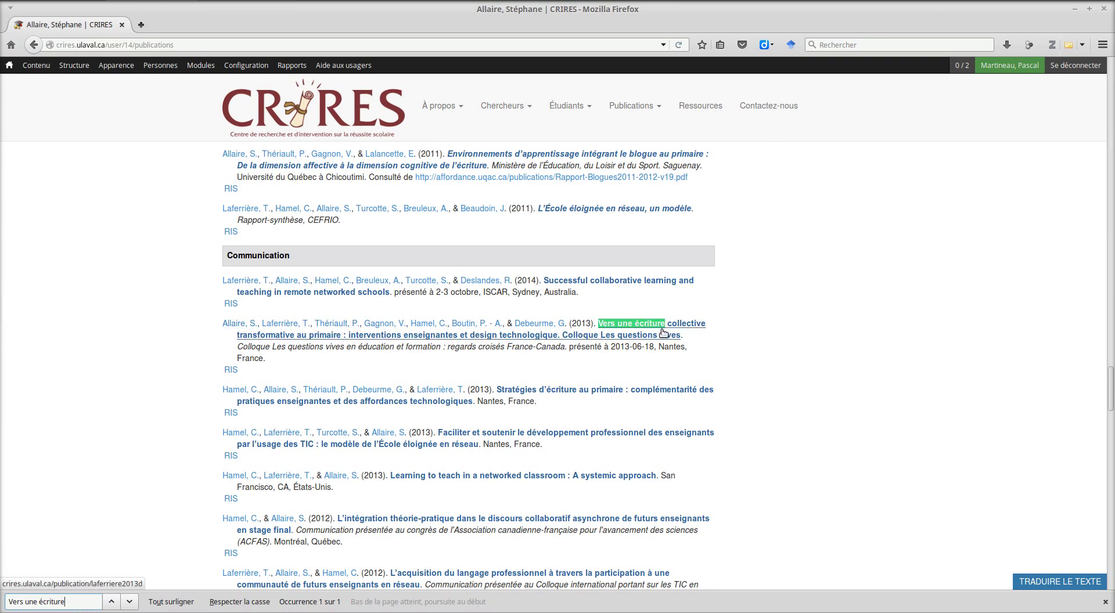
- Compare the type, title and authors of the "Vers une écriture collective" entry in Zotero with the communication listed on the CRIRES page
key("alt+Tab")
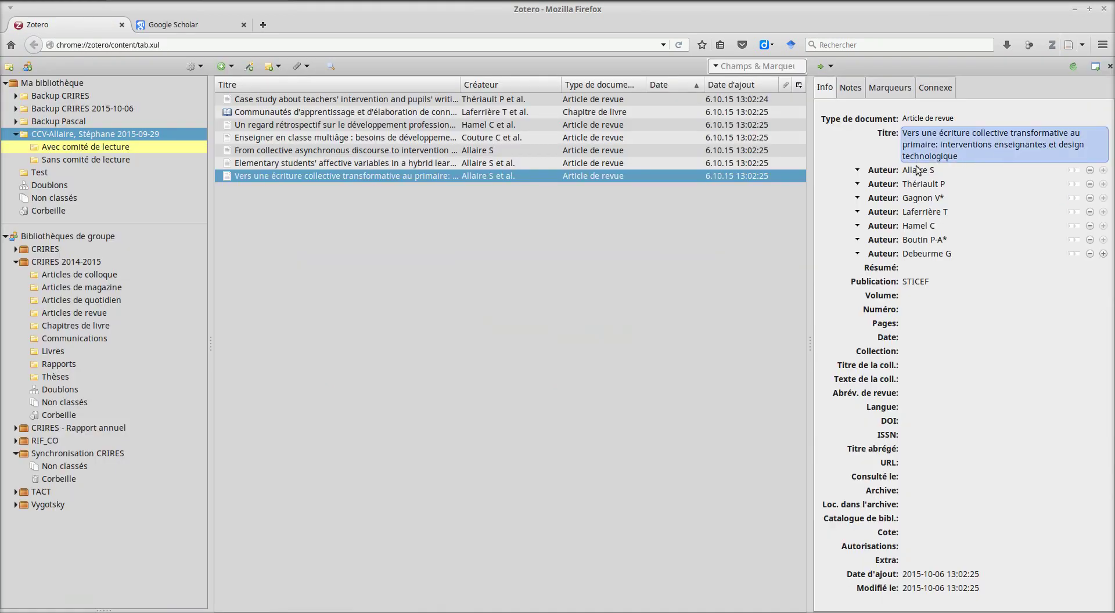
key("alt+Tab")
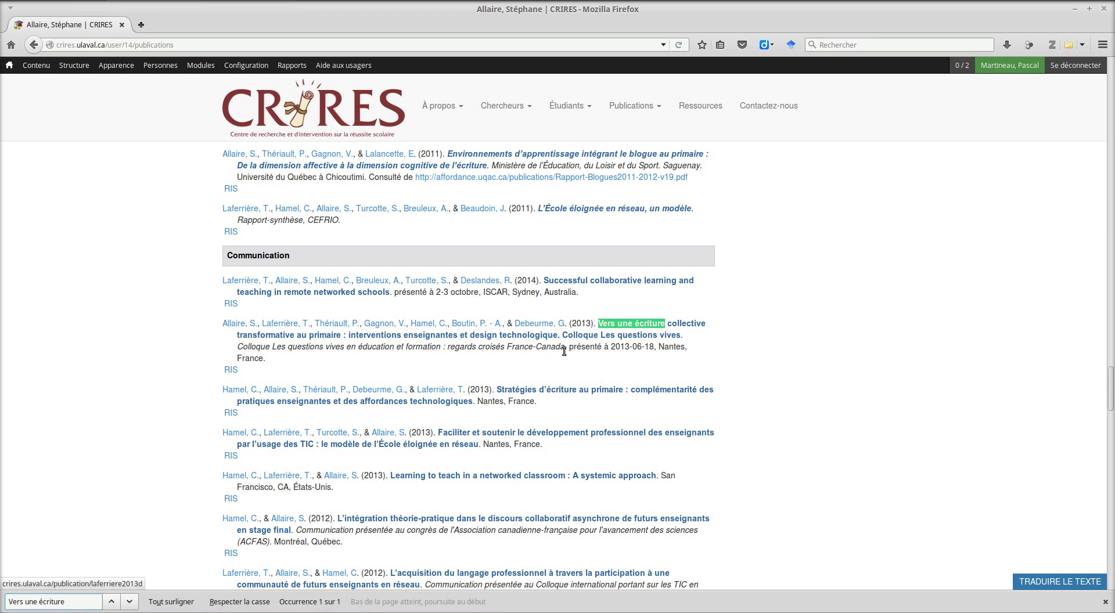
key("alt+Tab")
left_click(937, 240)
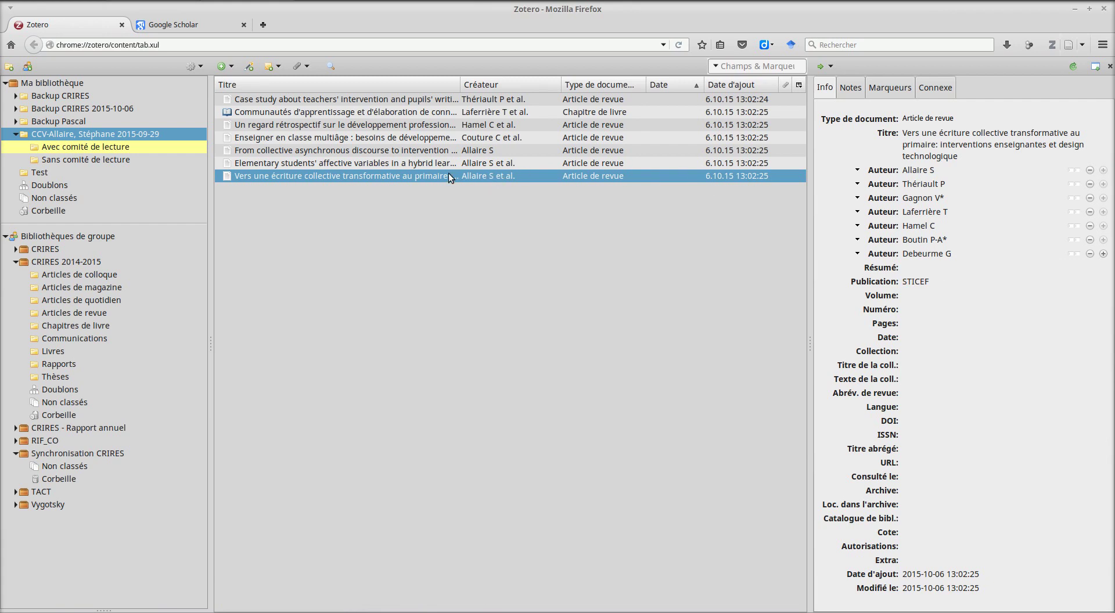
key("alt+Tab")
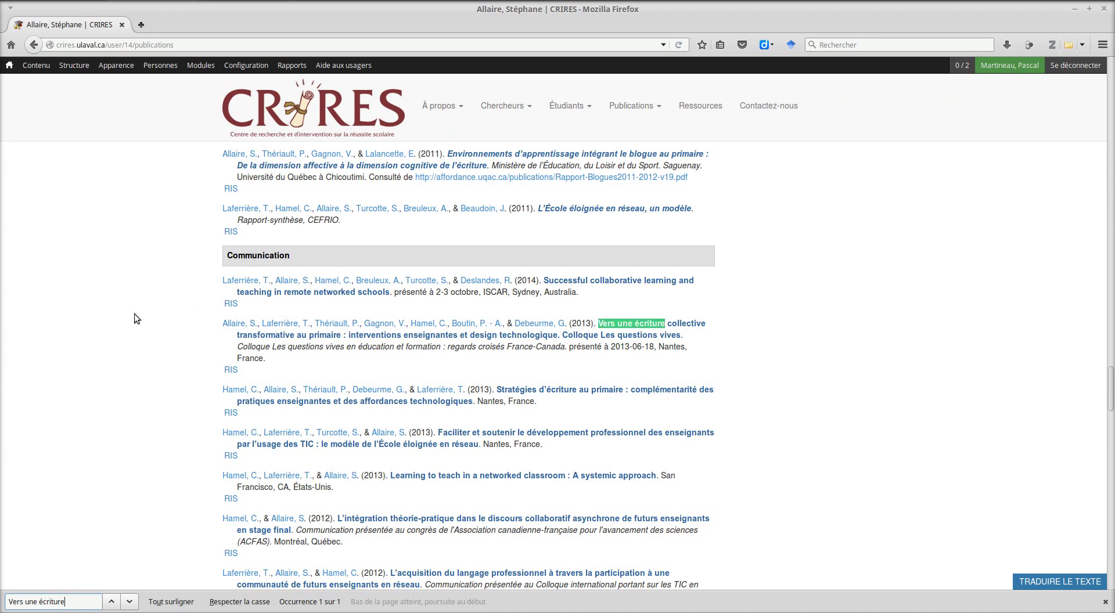
key("alt+Tab")
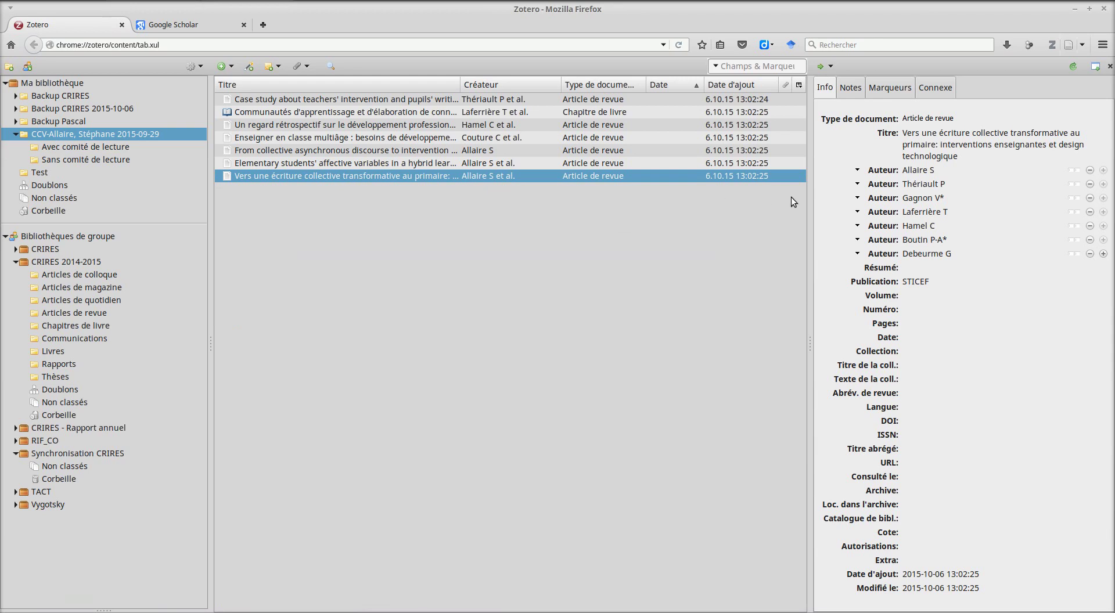
left_click(944, 154)
key("Return")
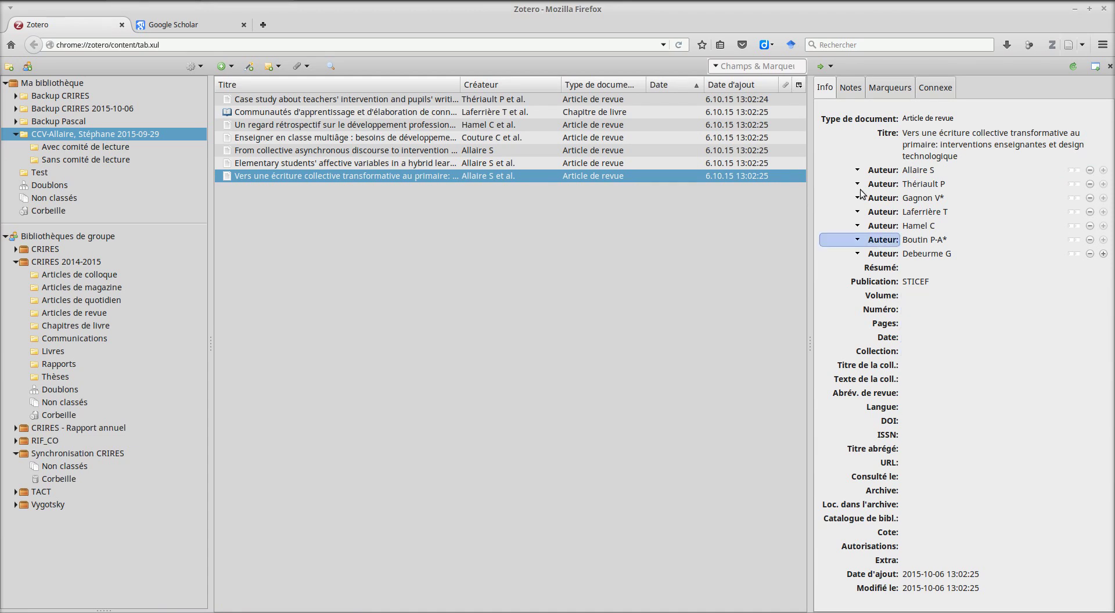
- Look up the "Vers une écriture collective" article on Google Scholar and save the matching record to the CCV collection
left_click(831, 66)
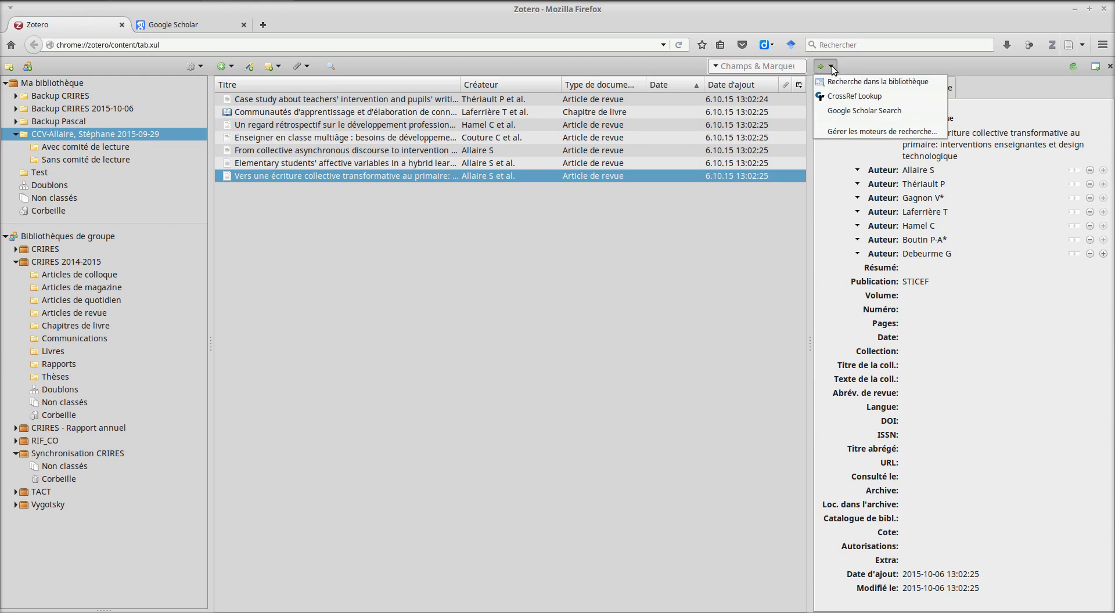
left_click(852, 112)
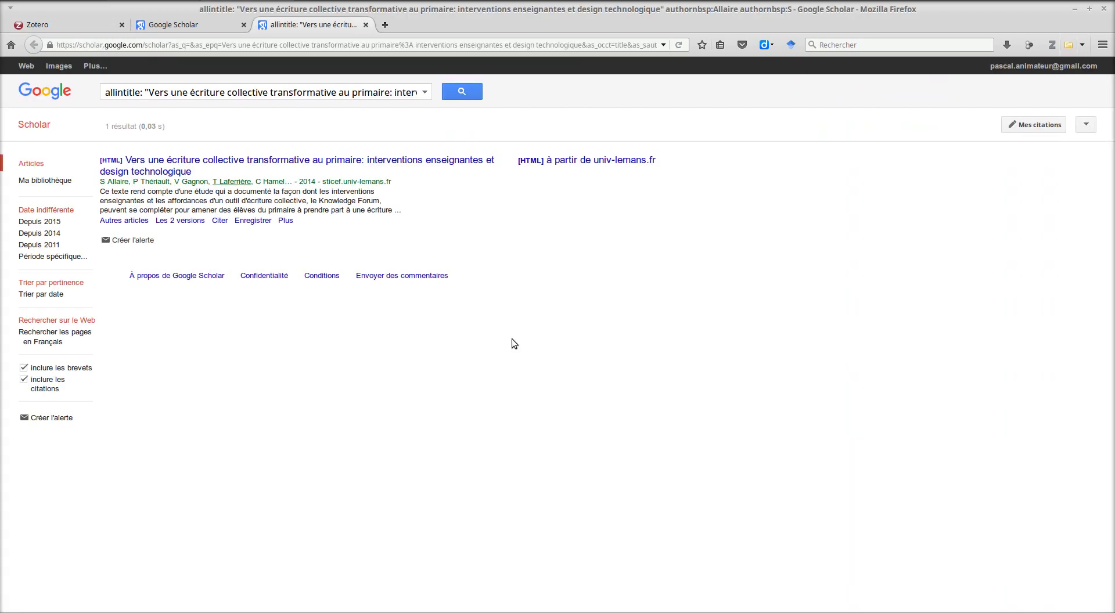
left_click(1067, 46)
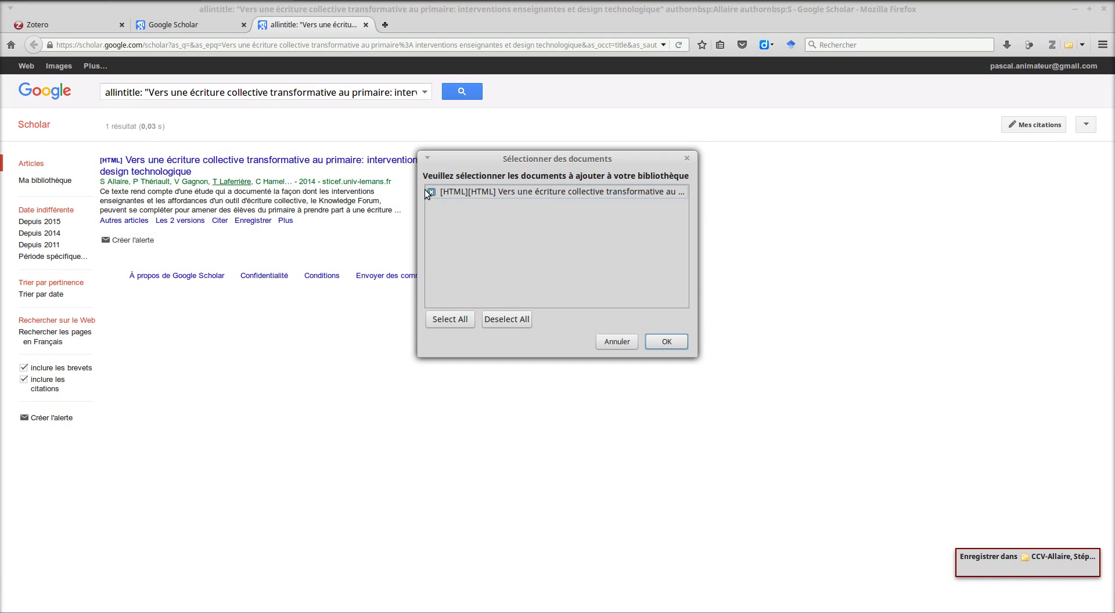
left_click(668, 342)
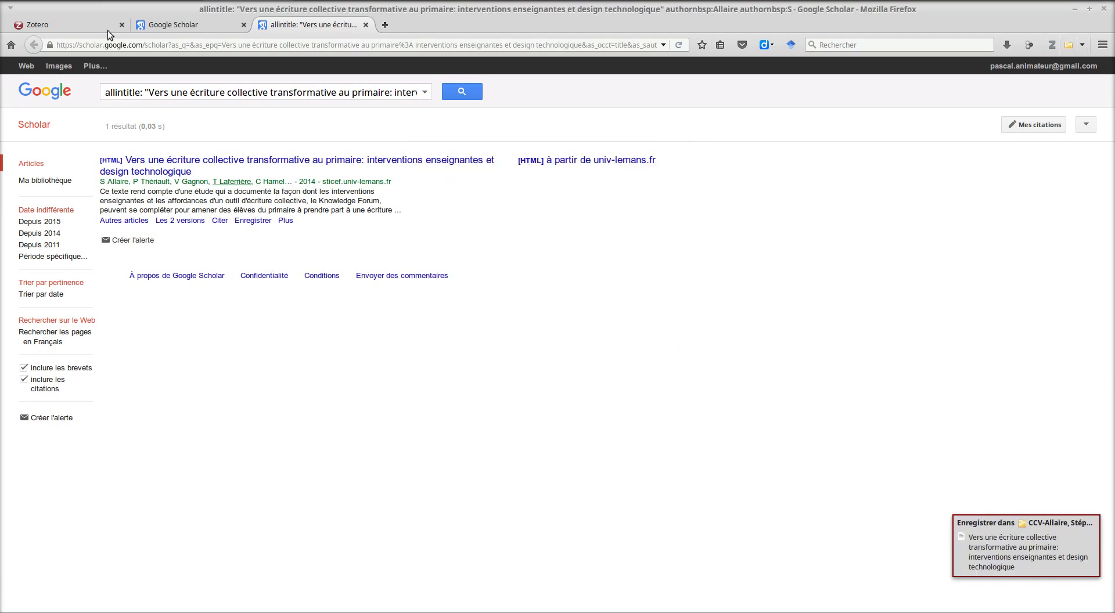
- Return to Zotero and compare the details of the original "Vers une écriture collective" entry with those of the Google Scholar record
left_click(44, 25)
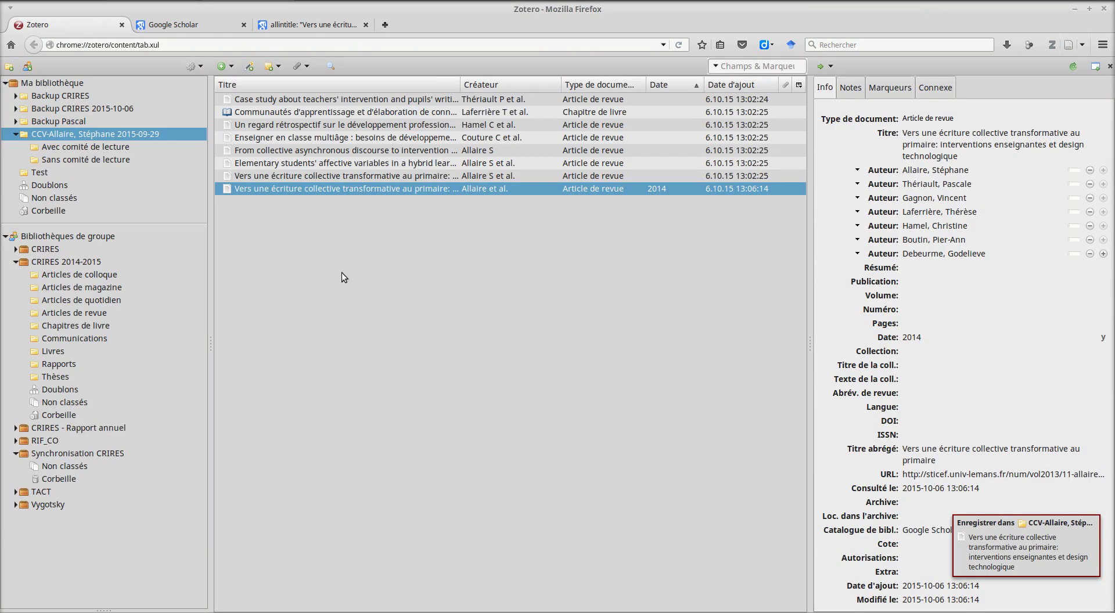
left_click(280, 177)
left_click(281, 190)
left_click(282, 176)
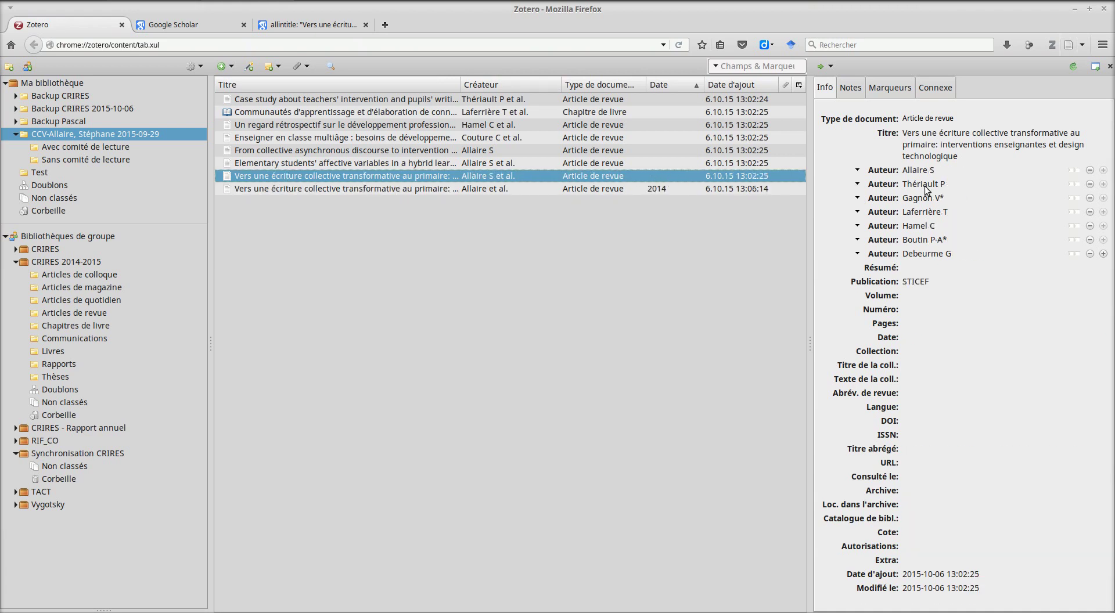
left_click(437, 189)
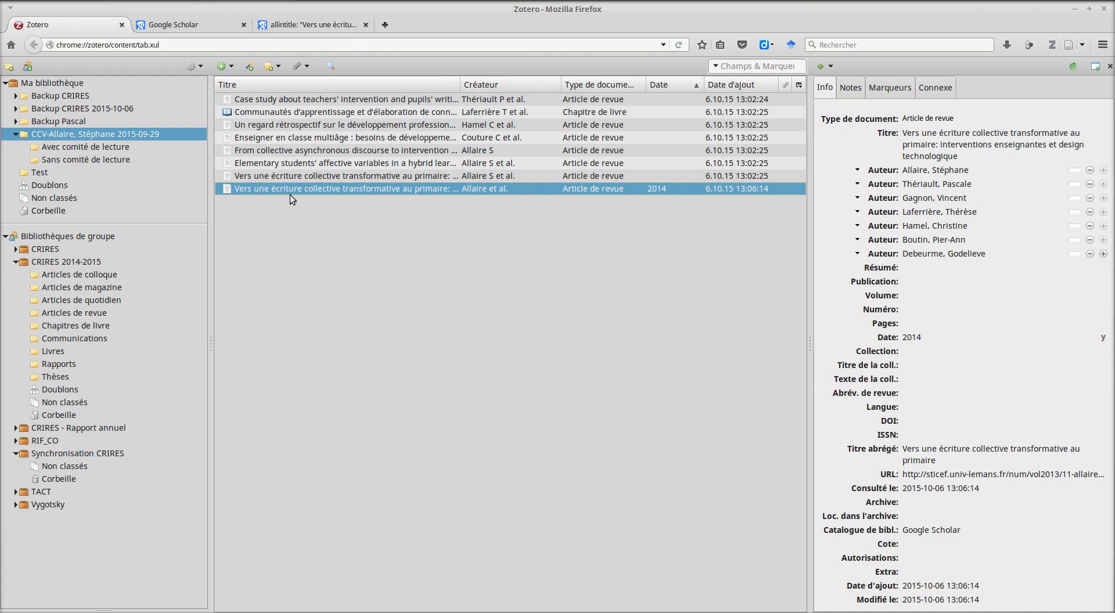
- Review the author names and date fields of the "Vers une écriture collective" record saved from Google Scholar
left_click(944, 170)
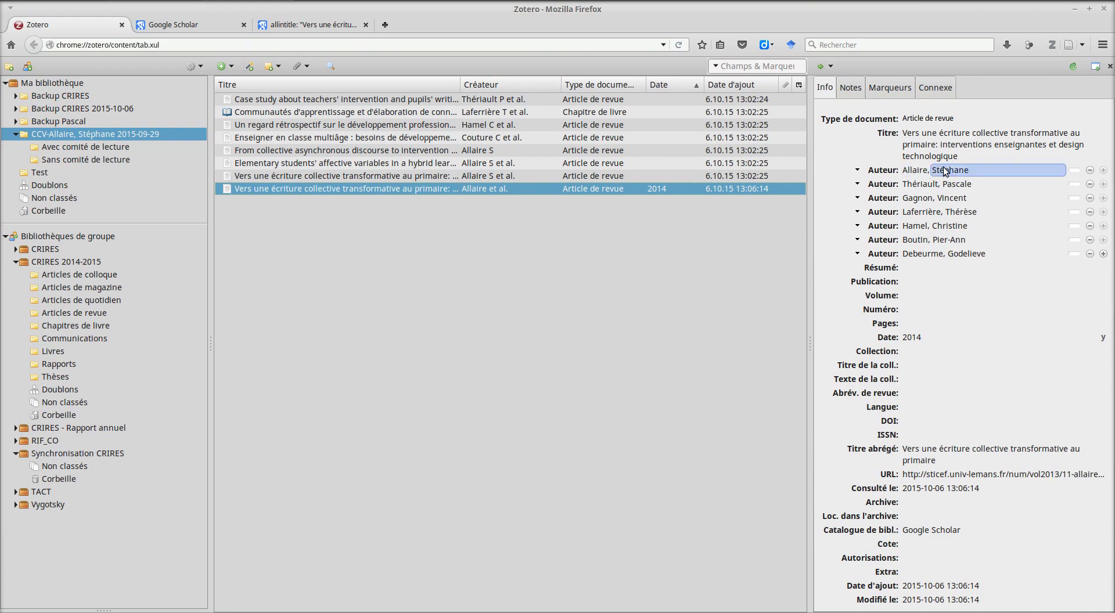
left_click(925, 171)
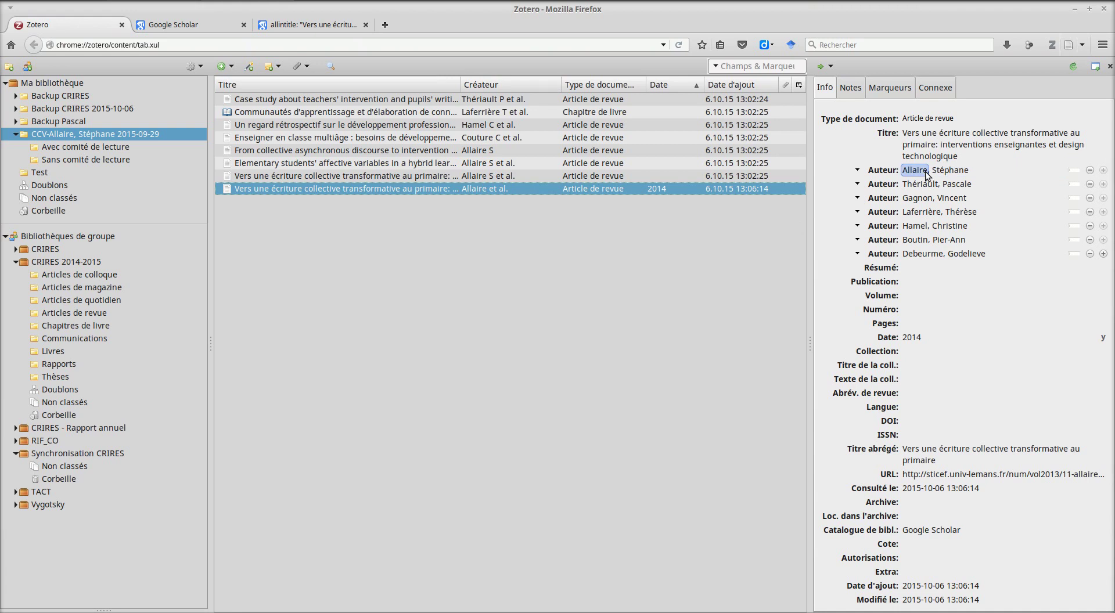
left_click(916, 185)
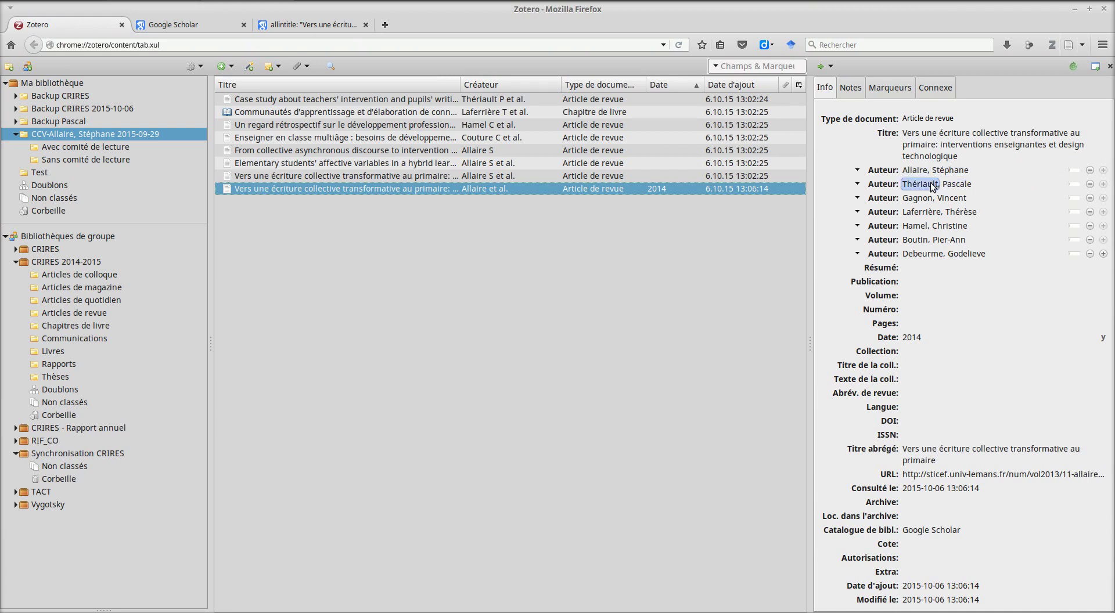
key("Tab")
key("Tab")
key("Tab")
key("Tab")
key("Tab")
key("Tab")
key("Tab")
key("Tab")
key("Tab")
key("Tab")
key("Tab")
key("Tab")
key("Tab")
key("Tab")
left_click(929, 336)
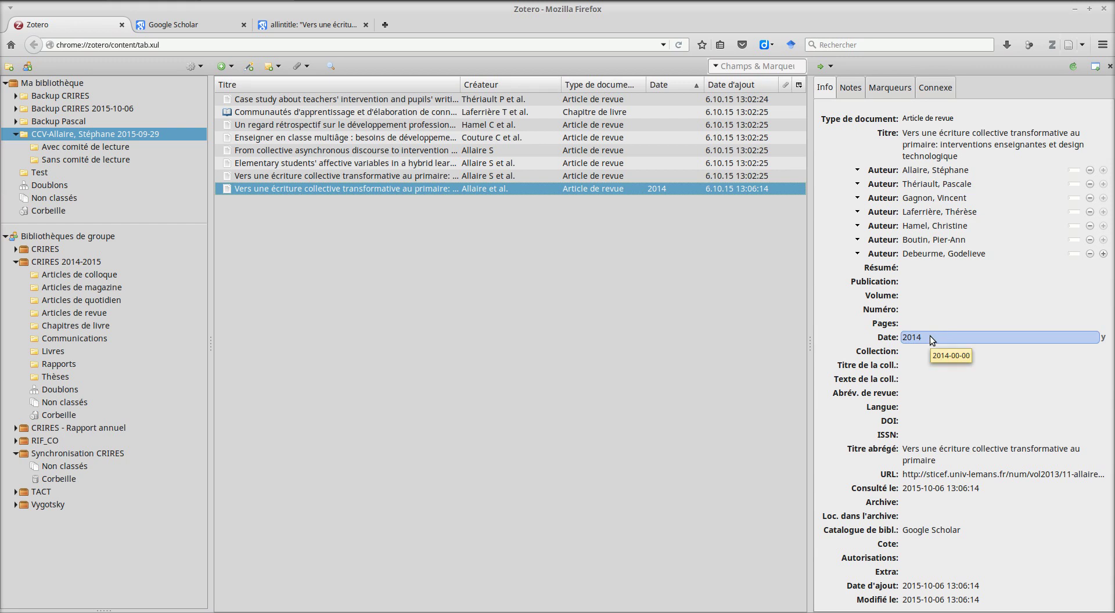
left_click(929, 350)
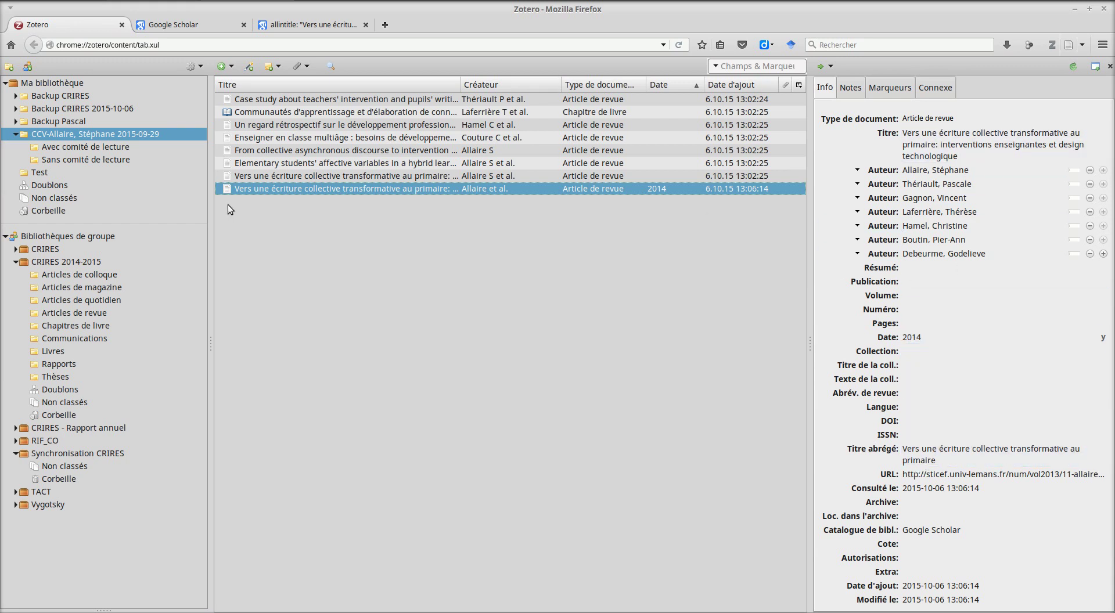
- Select both "Vers une écriture collective" entries and open the document merge options for them
left_click(261, 173)
left_click(279, 190, "shift")
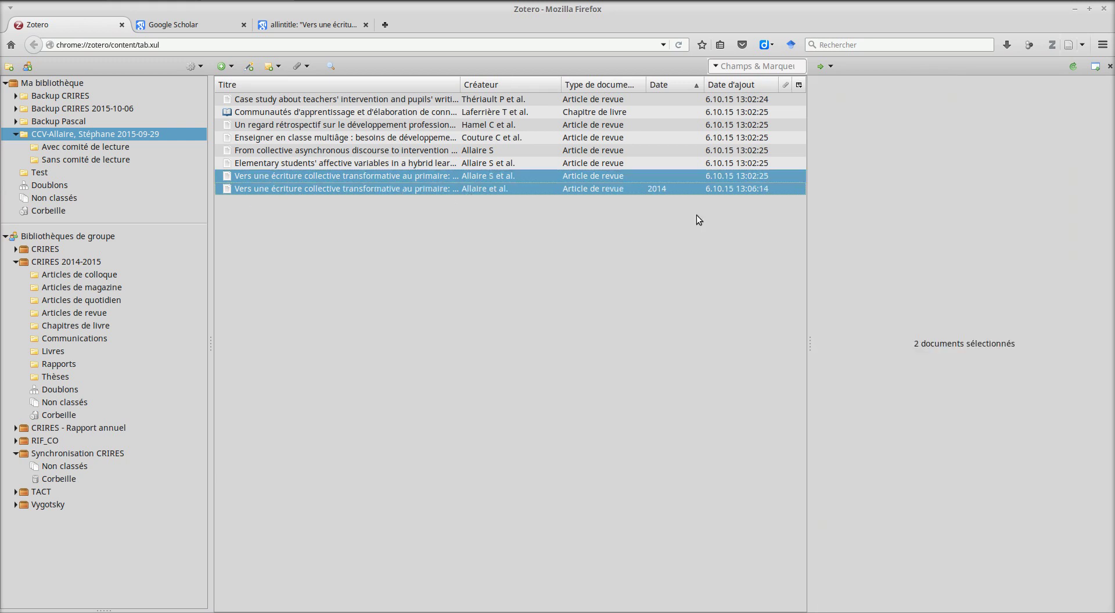
right_click(570, 175)
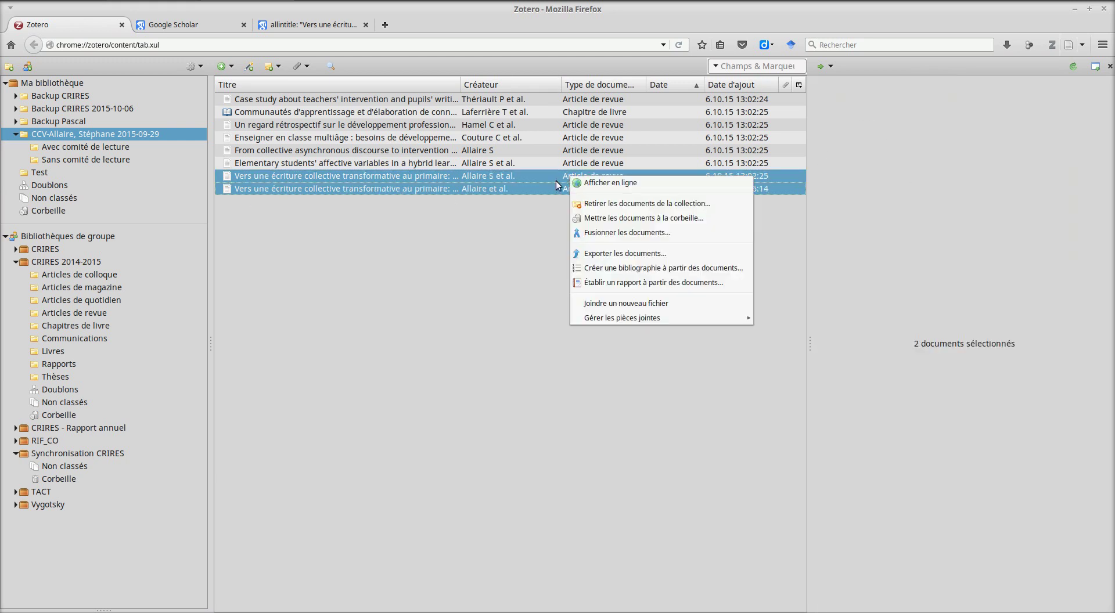
left_click(615, 232)
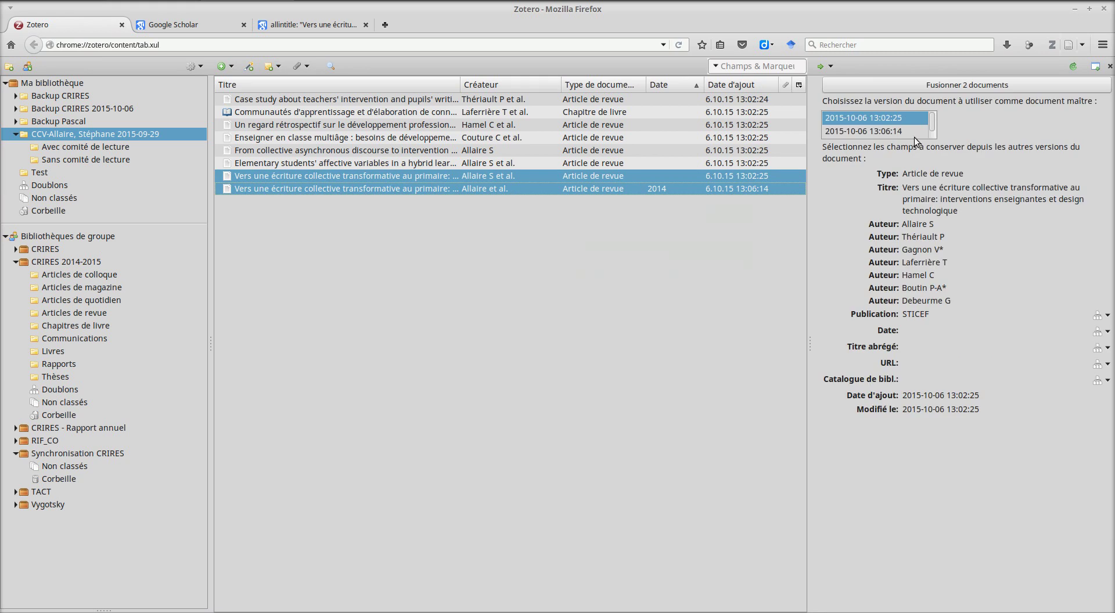
left_click(854, 131)
left_click(869, 120)
left_click(873, 132)
left_click(871, 120)
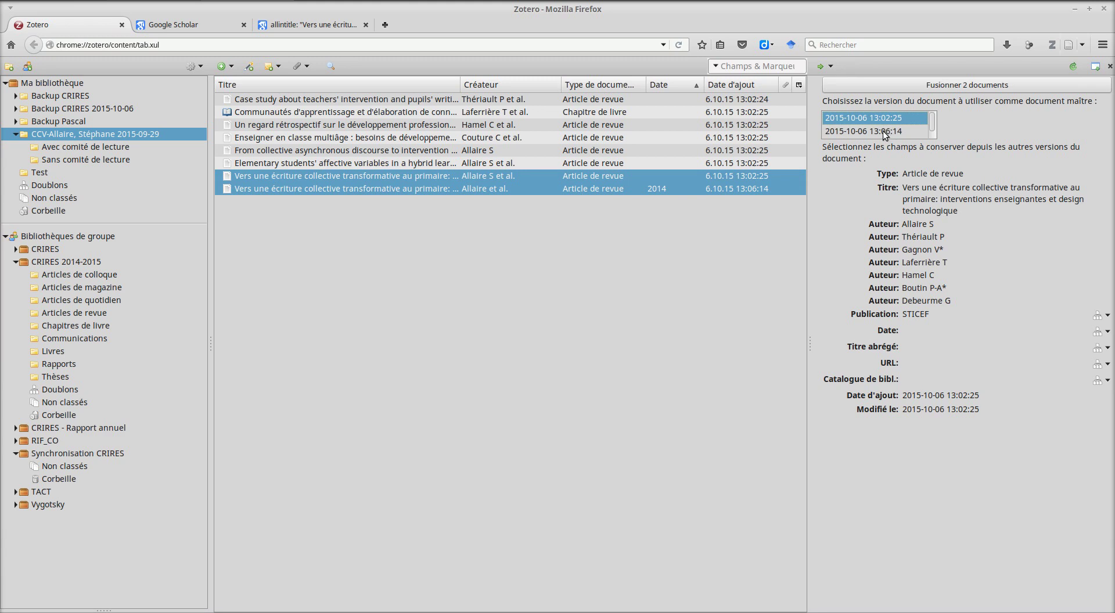
left_click(884, 133)
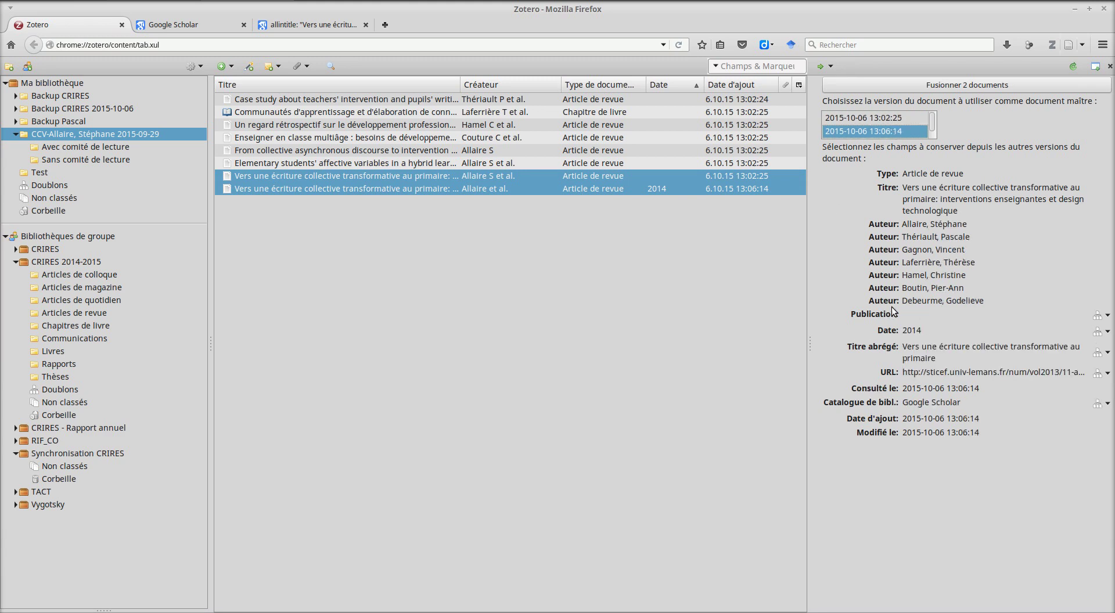
left_click(1100, 316)
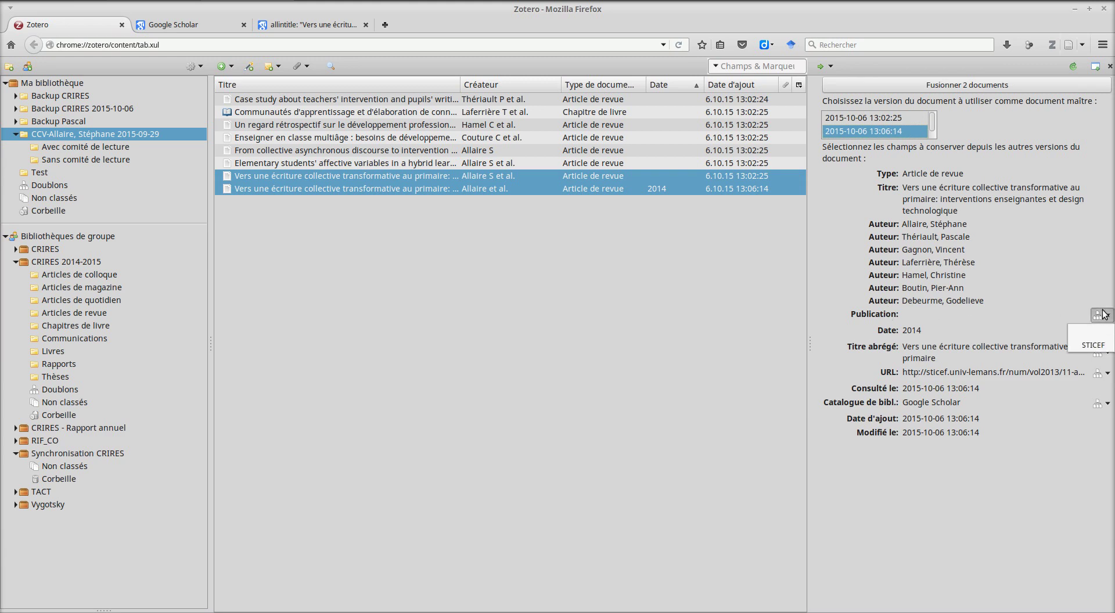
left_click(1092, 345)
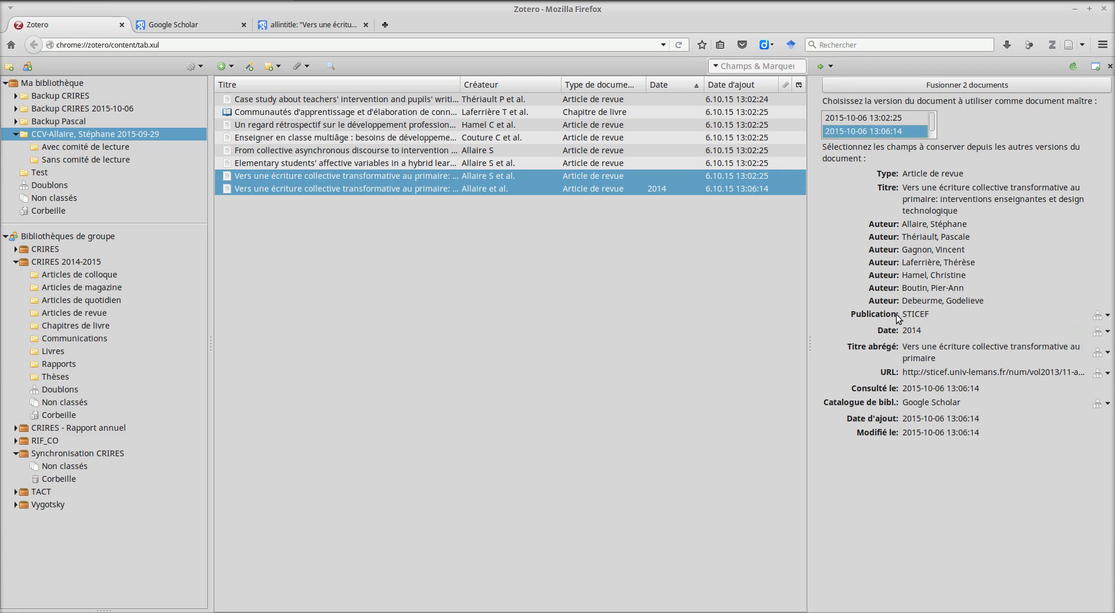
- Keep 2014 as the date, choose the empty value for "Catalogue de bibl.", and merge the two "Vers une écriture collective" documents
left_click(1106, 331)
left_click(1064, 329)
left_click(1106, 403)
left_click(1091, 438)
left_click(937, 86)
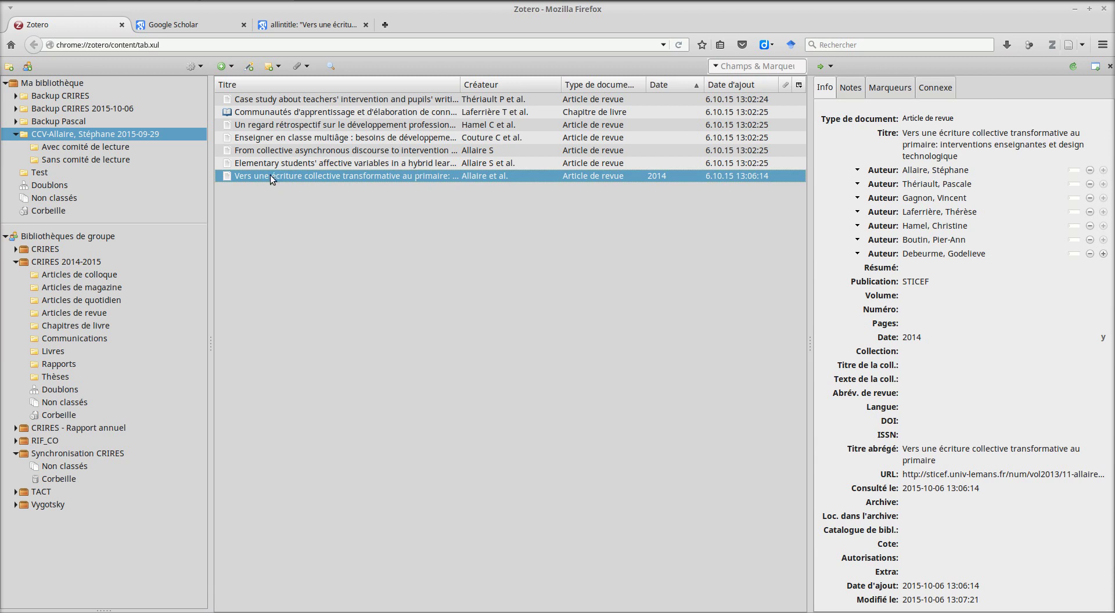
- Copy the merged "Vers une écriture collective" entry into the Synchronisation CRIRES group library and display its details there
left_click_drag(270, 176, 95, 459)
left_click(90, 454)
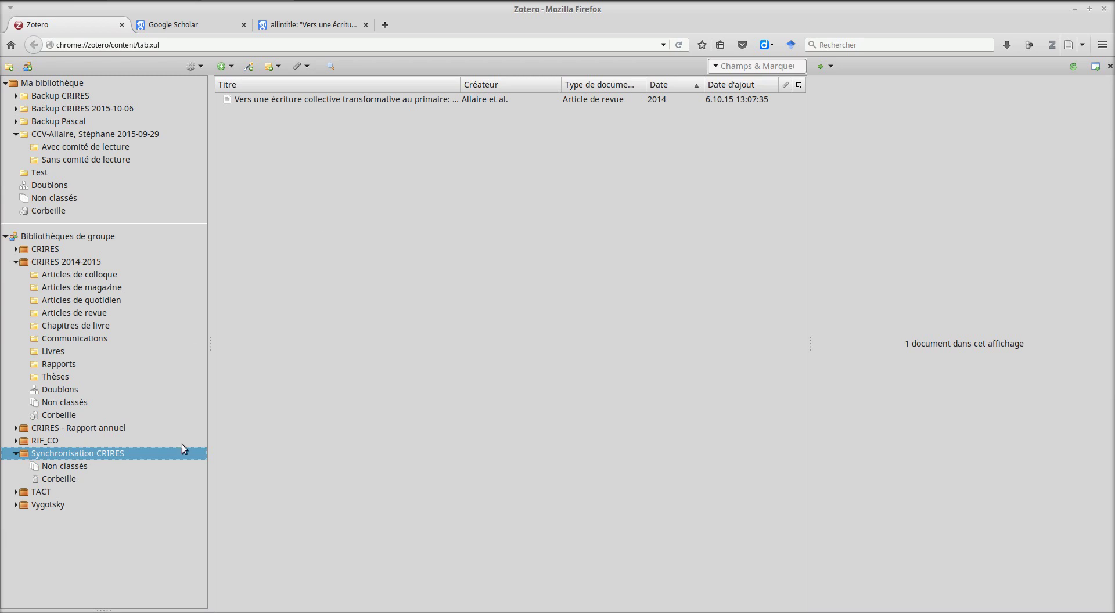
left_click(315, 99)
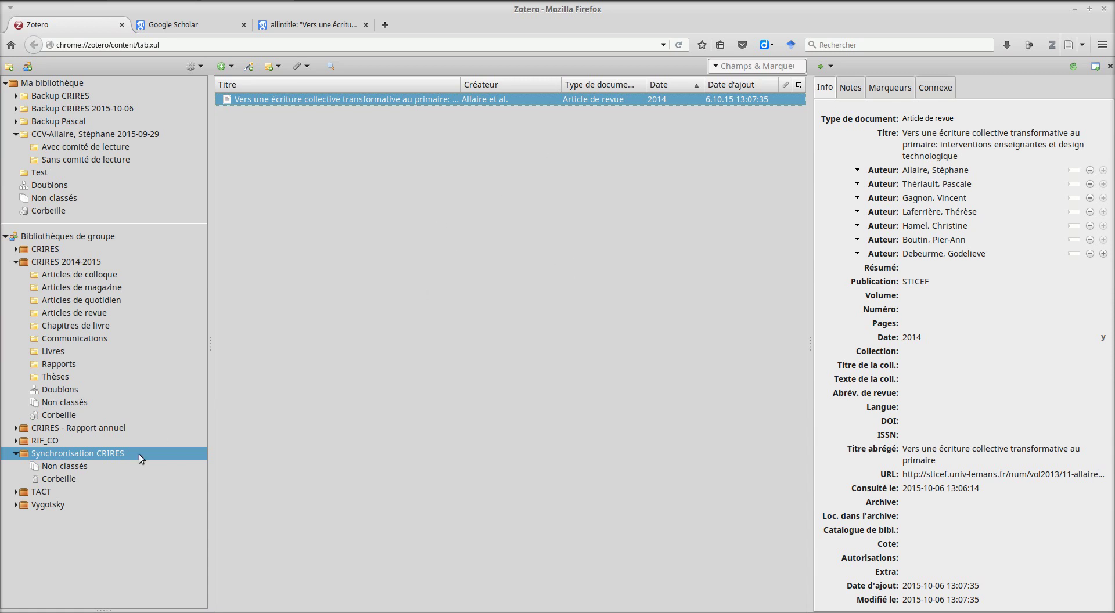
- Switch to the CRIRES site and open the Importateur Zotero from its content import list
key("alt+Tab")
mouse_move(43, 90)
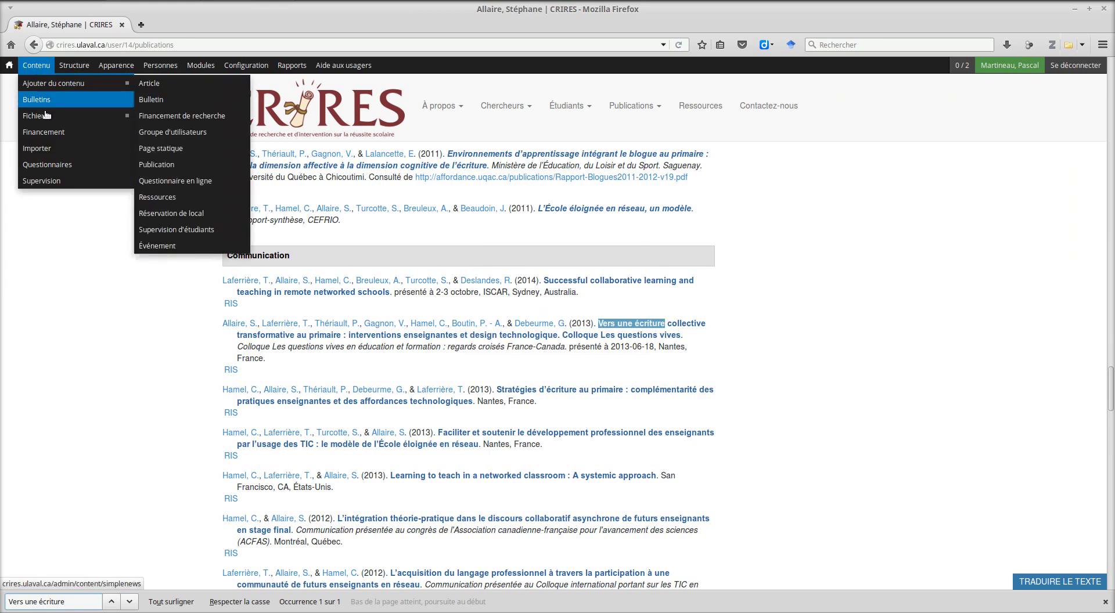
left_click(41, 149)
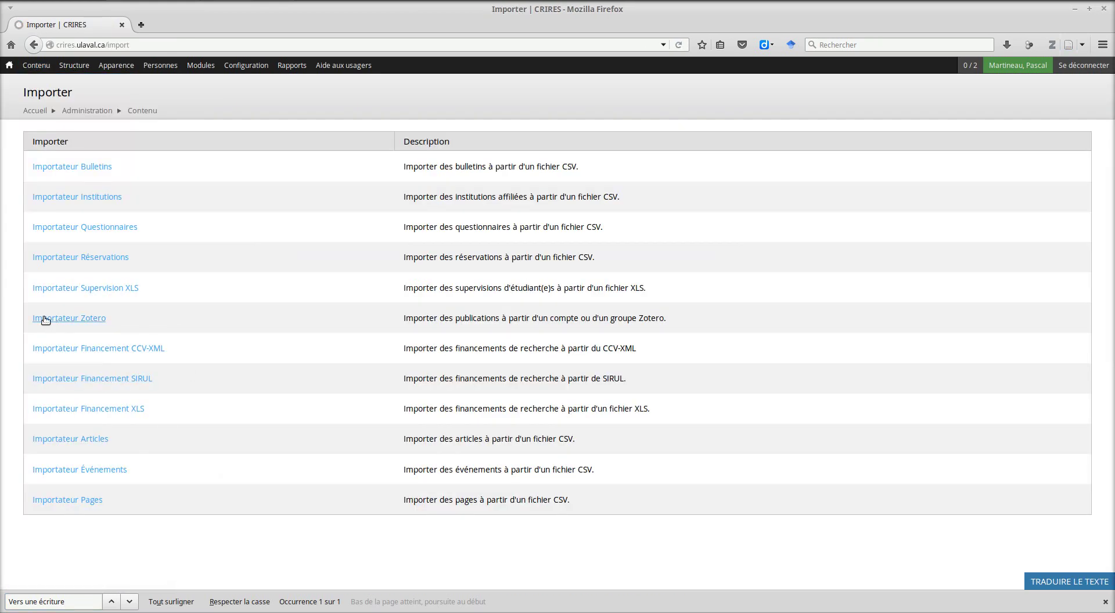
left_click(55, 321)
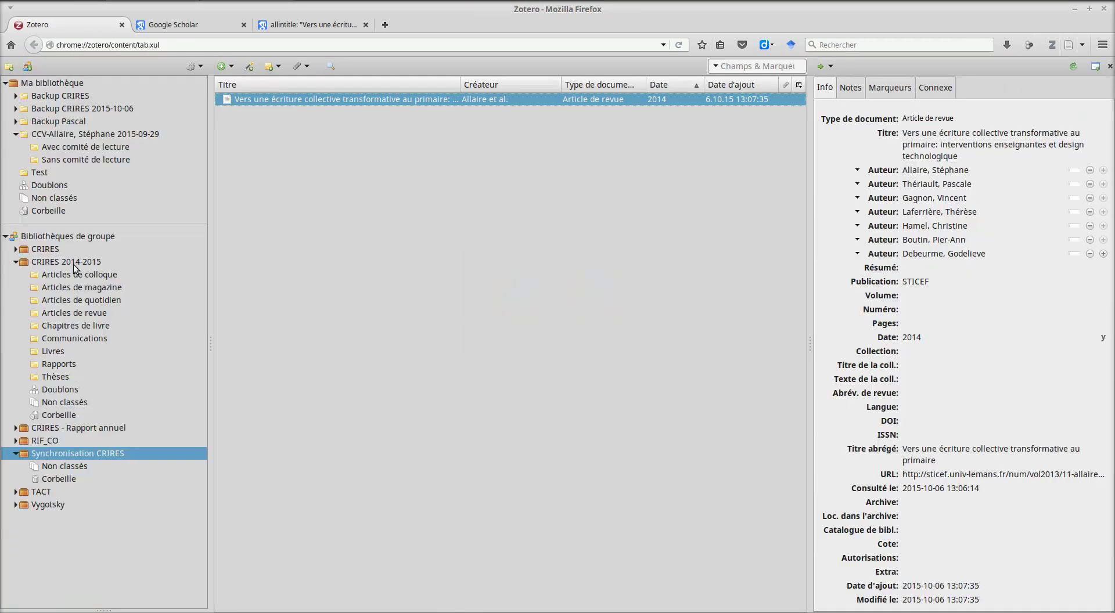
- Look over the CRIRES 2014-2015 and Synchronisation CRIRES libraries in Zotero, and open the zotero.org website in a new tab
left_click(68, 262)
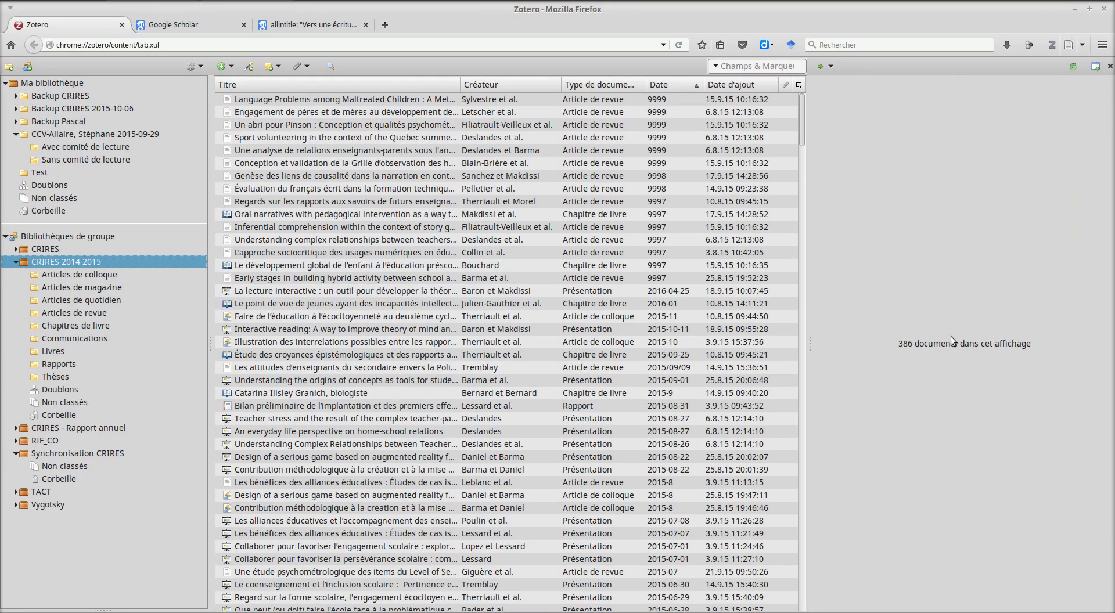
left_click(83, 458)
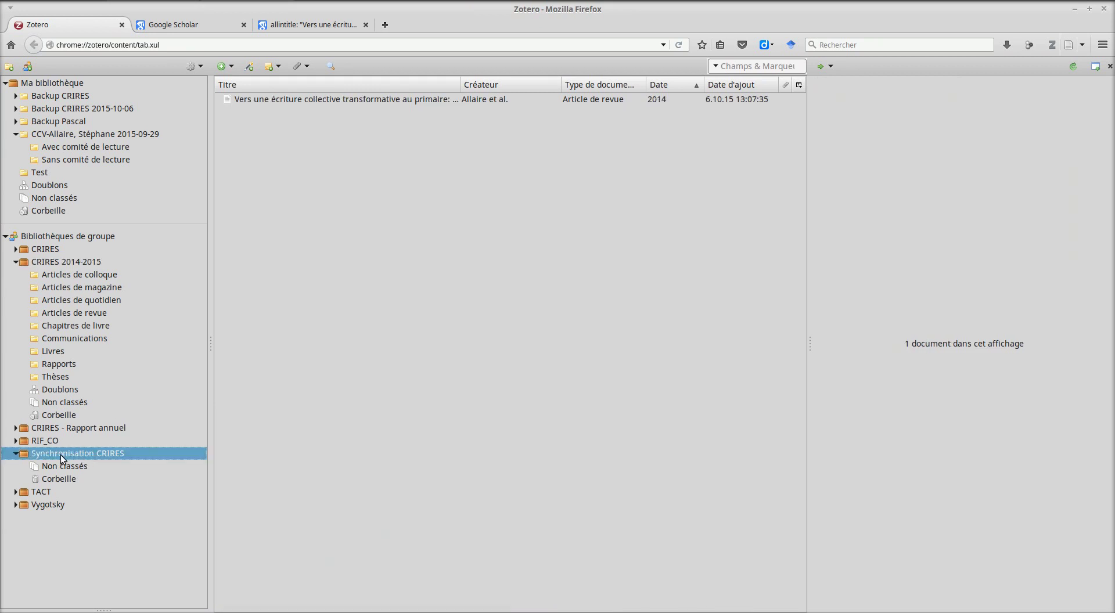
left_click(388, 23)
type("zt")
key("BackSpace")
type("ot")
key("Return")
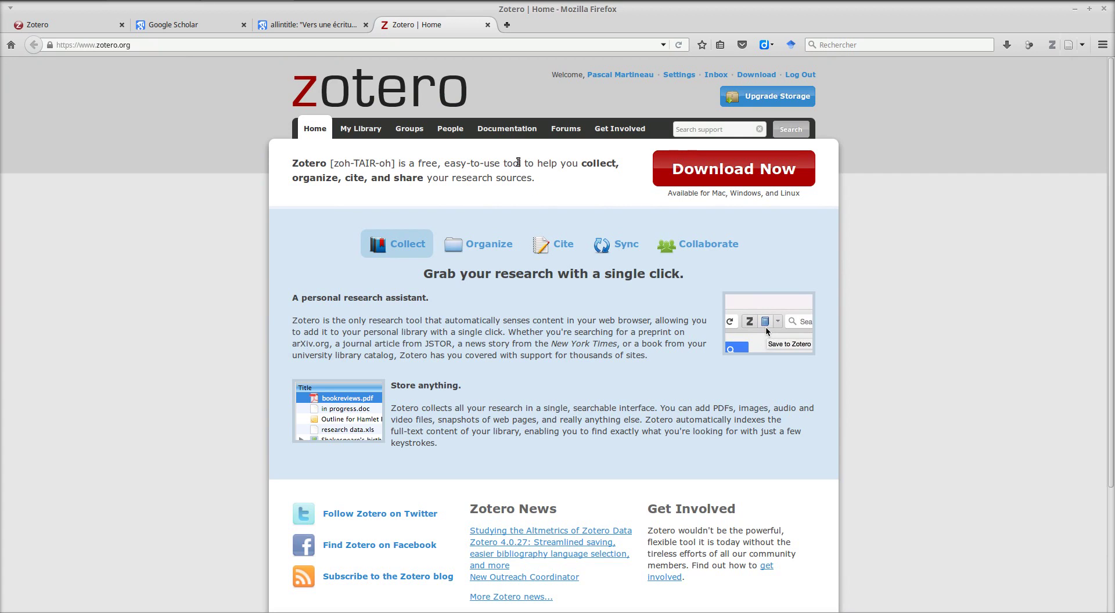
- Open the Synchronisation CRIRES group page from the groups list on zotero.org
left_click(412, 131)
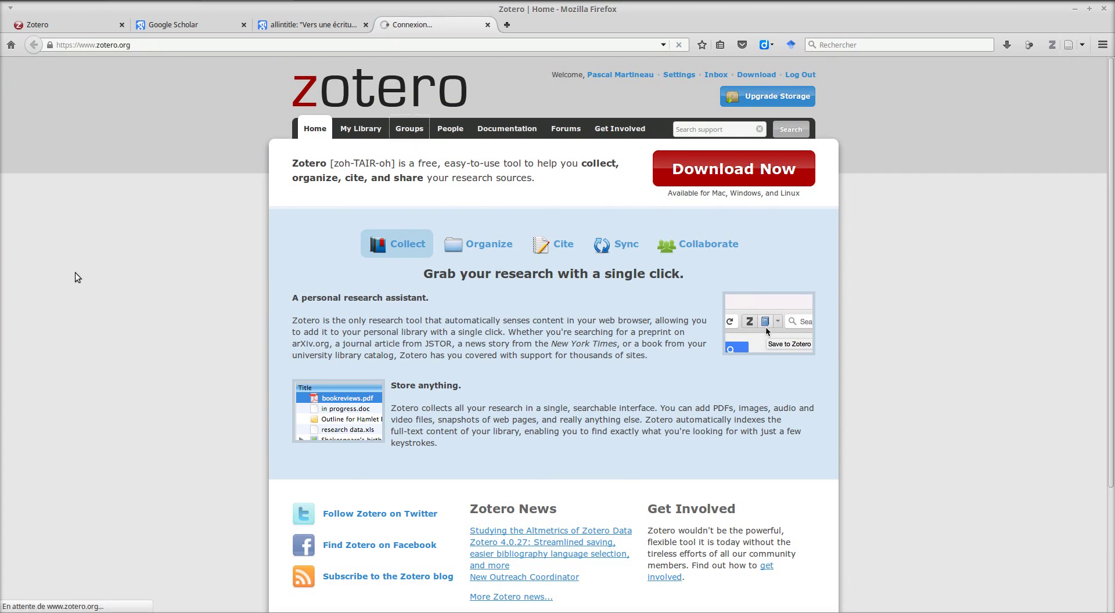
scroll(146, 396, "down", 10)
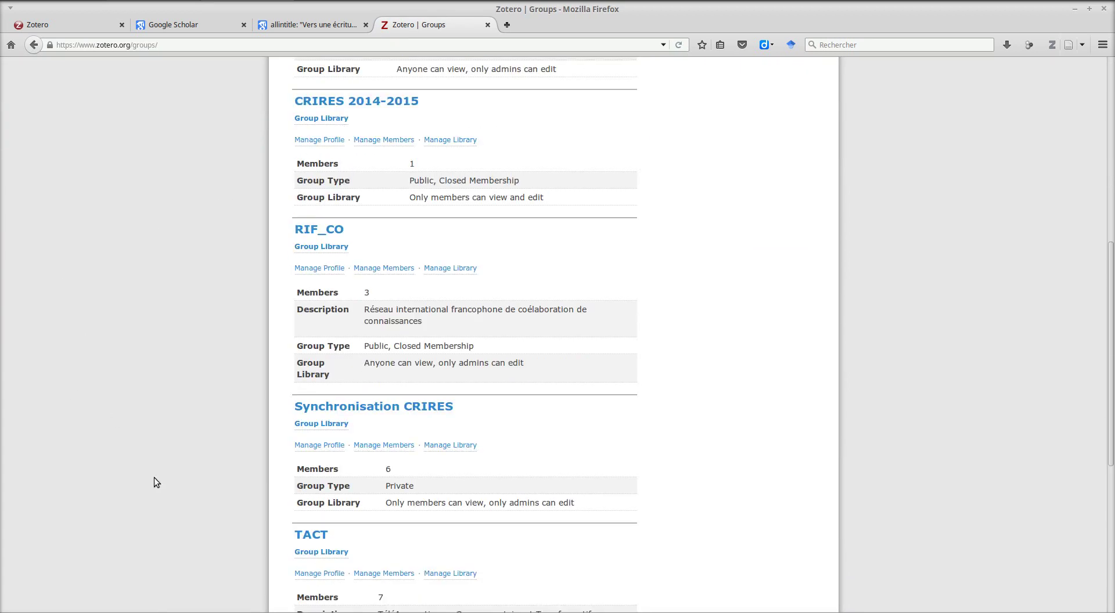
left_click(303, 402)
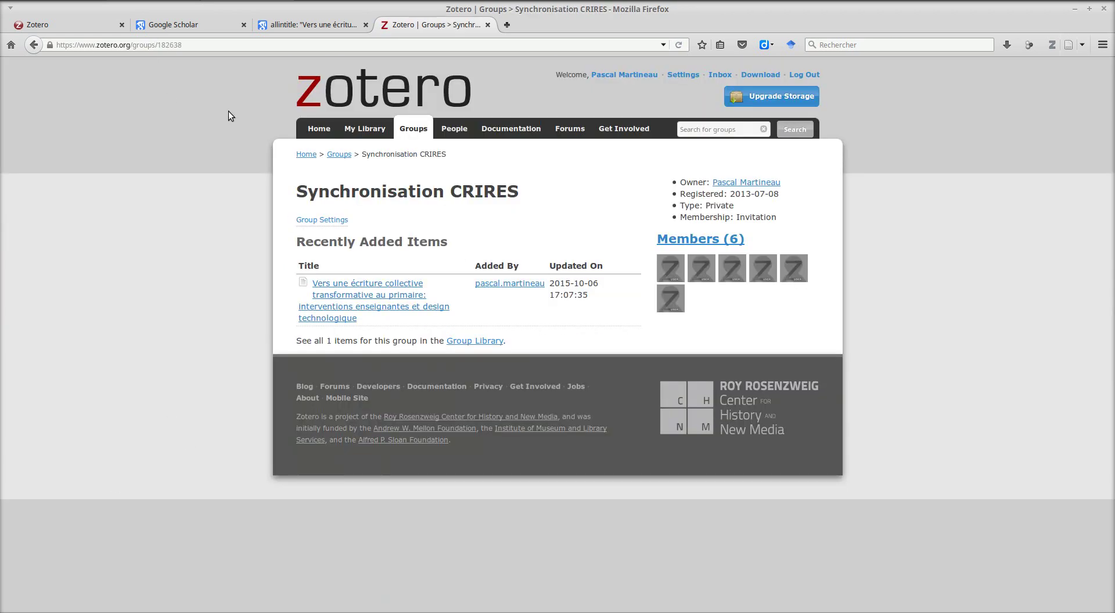
- Copy the group ID from the Synchronisation CRIRES page address and set the CRIRES importer's Zotero ID to 182638
left_click_drag(184, 44, 158, 45)
key("alt+Tab")
left_click(85, 318)
double_click(85, 319)
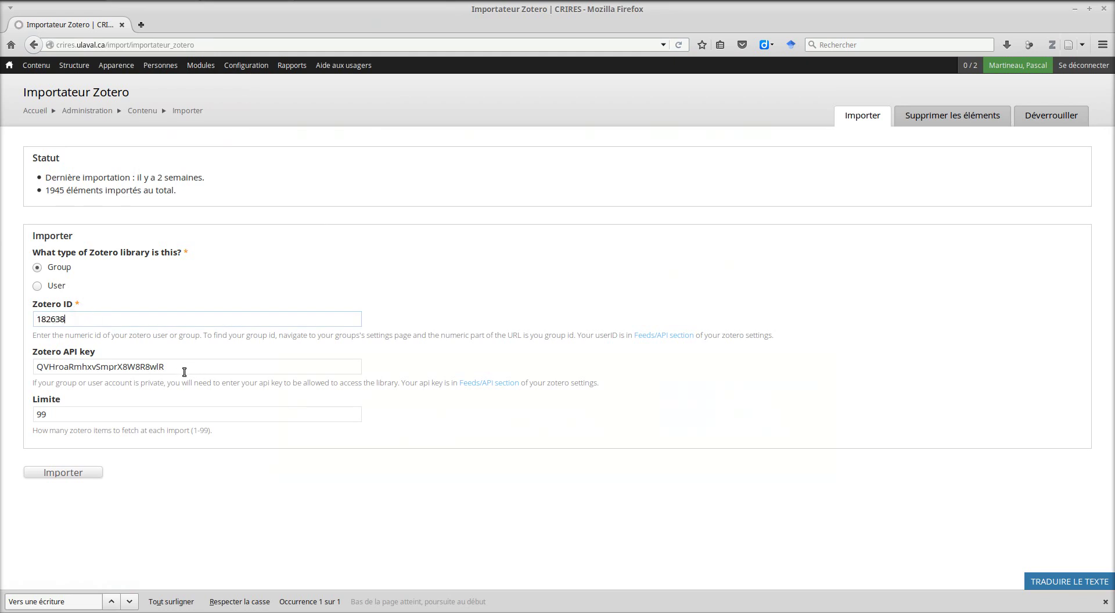
- Return to the Synchronisation CRIRES library, check the details of its "Vers une écriture collective" entry and synchronize Zotero with the server
key("alt+Tab")
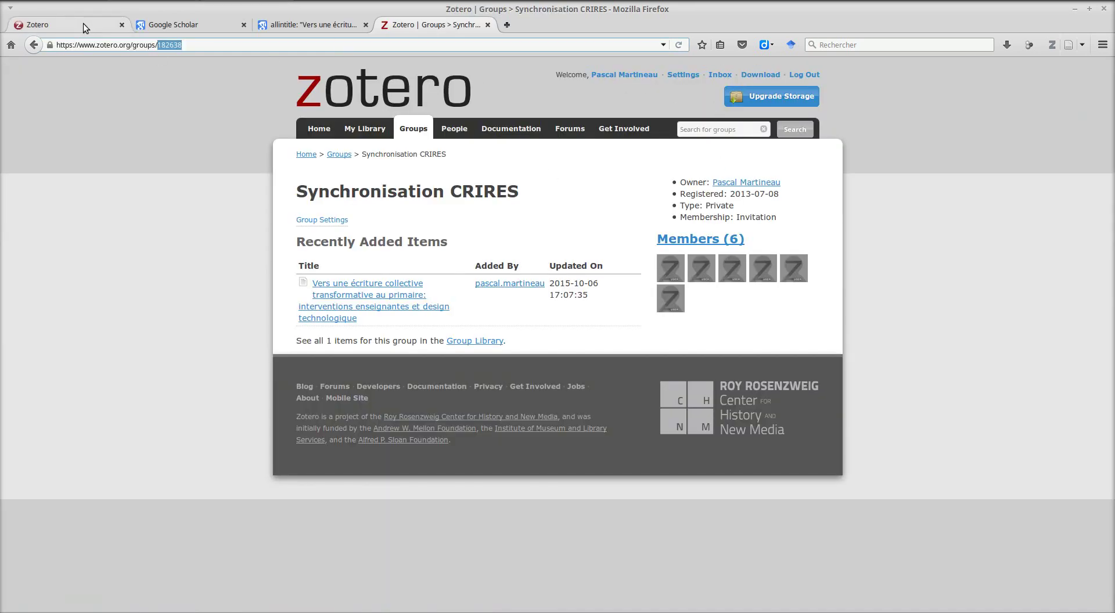
left_click(83, 23)
key("alt+Tab")
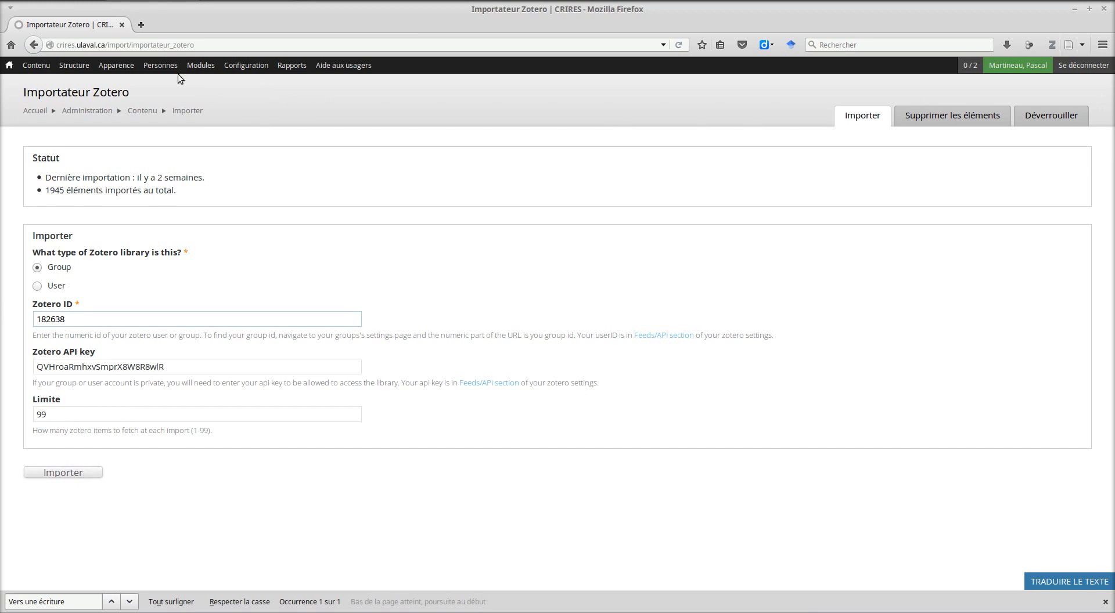
key("alt+Tab")
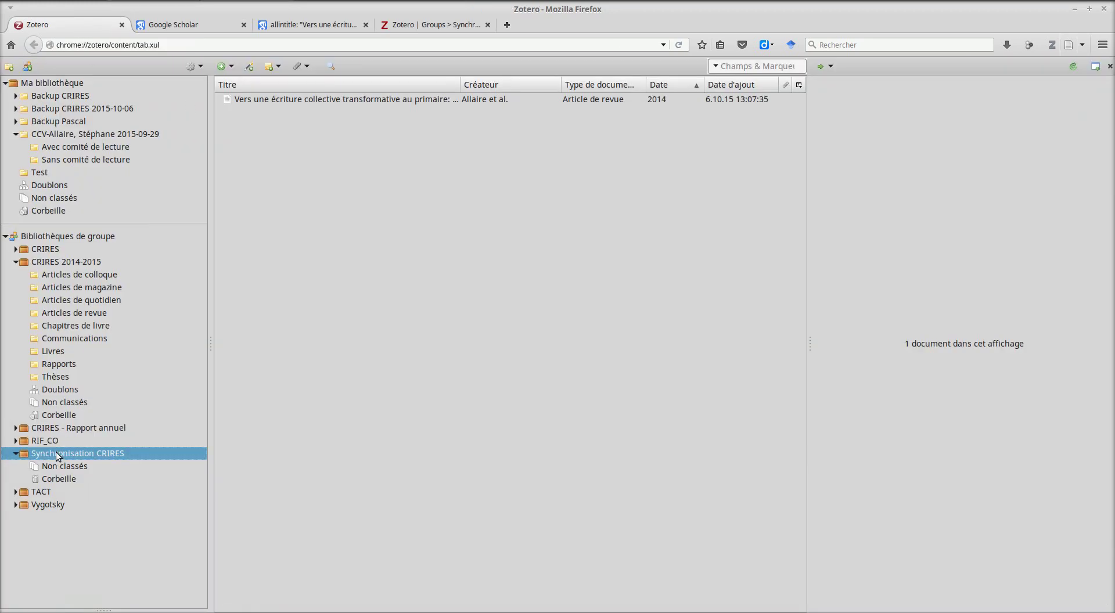
left_click(300, 102)
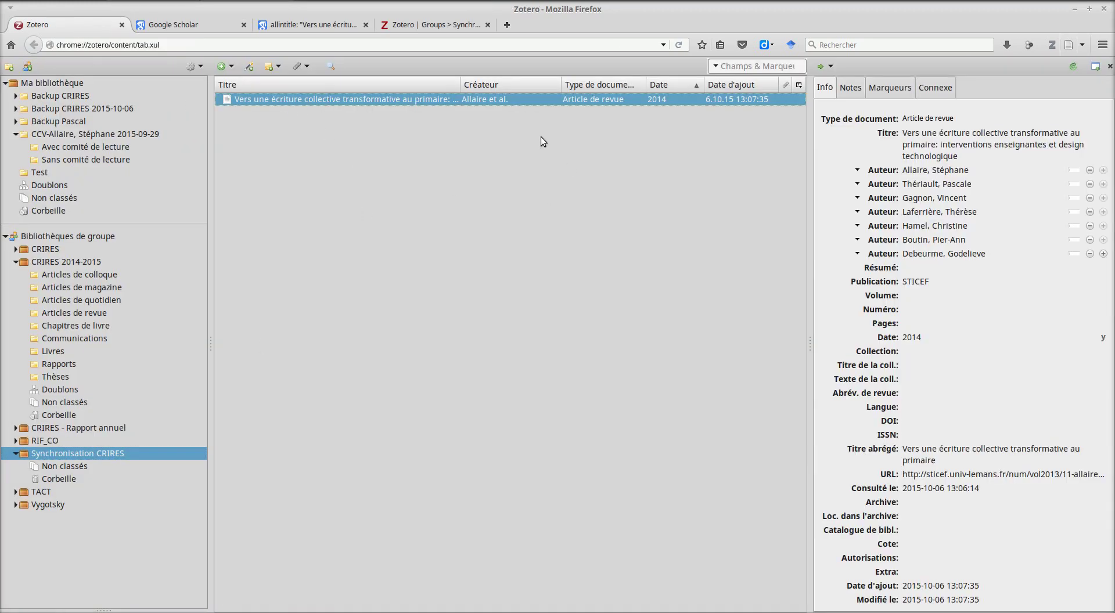
left_click(1068, 68)
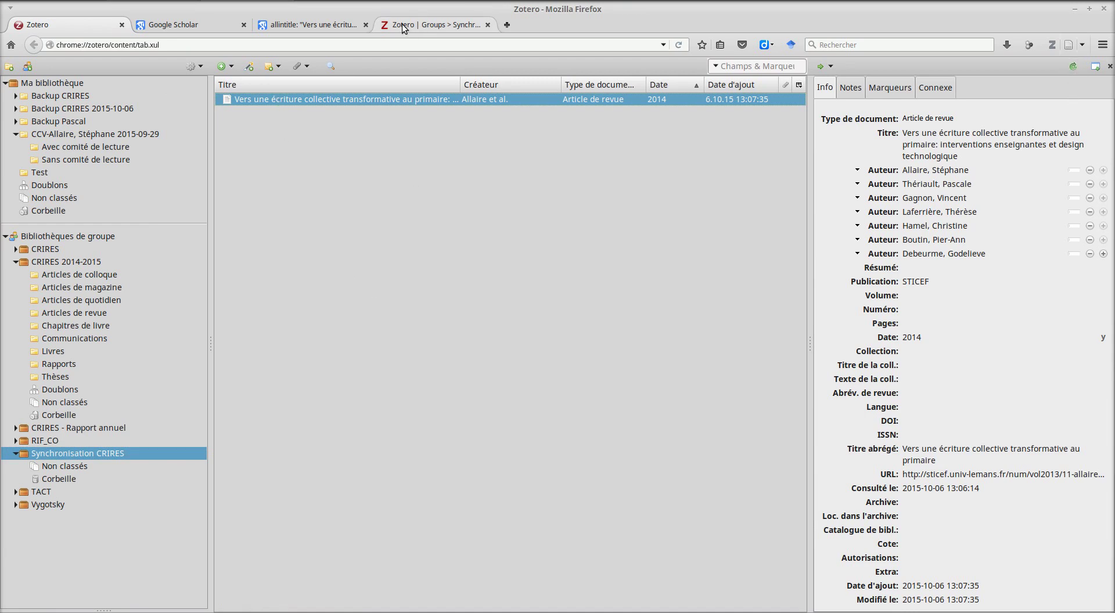
- Try to import the Synchronisation CRIRES group's publications into the CRIRES site with the API key already in the form
left_click(430, 25)
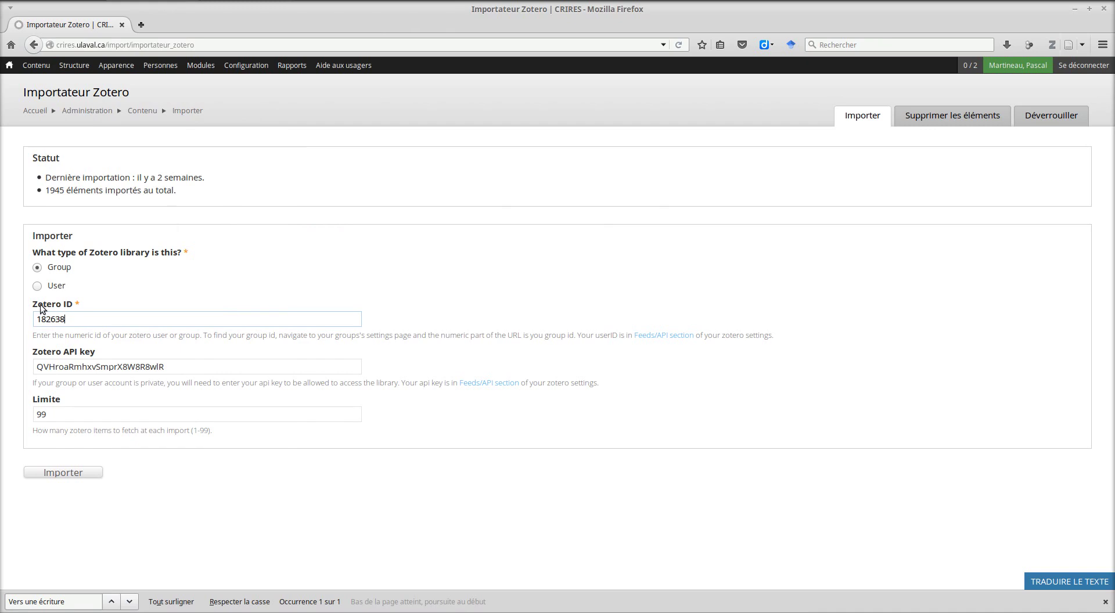
left_click(75, 473)
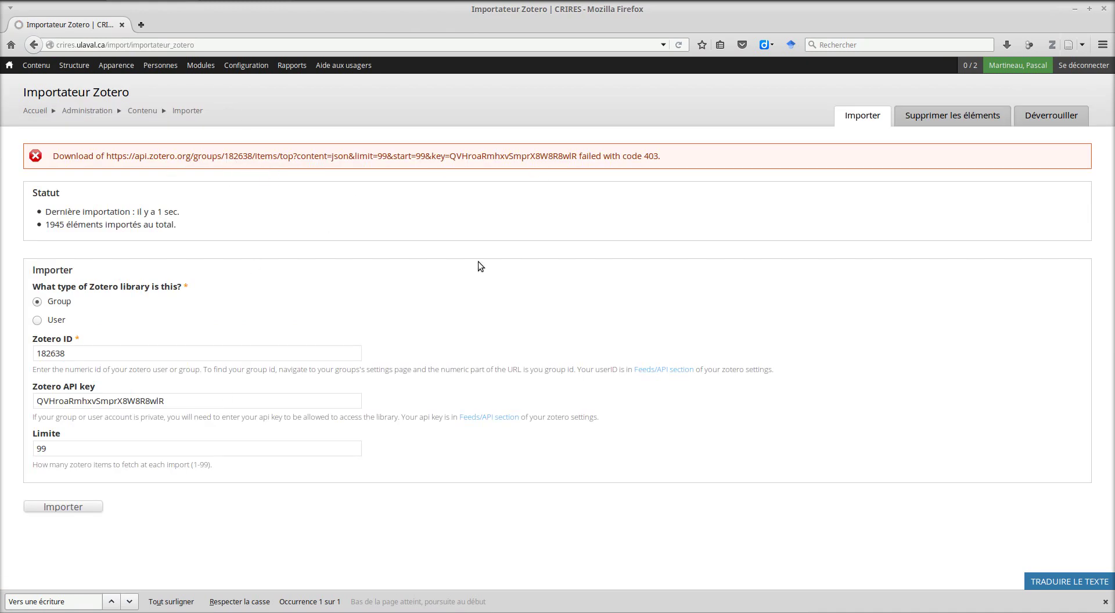
- Open the Feeds/API settings on zotero.org and review the list of existing private keys
key("alt+Tab")
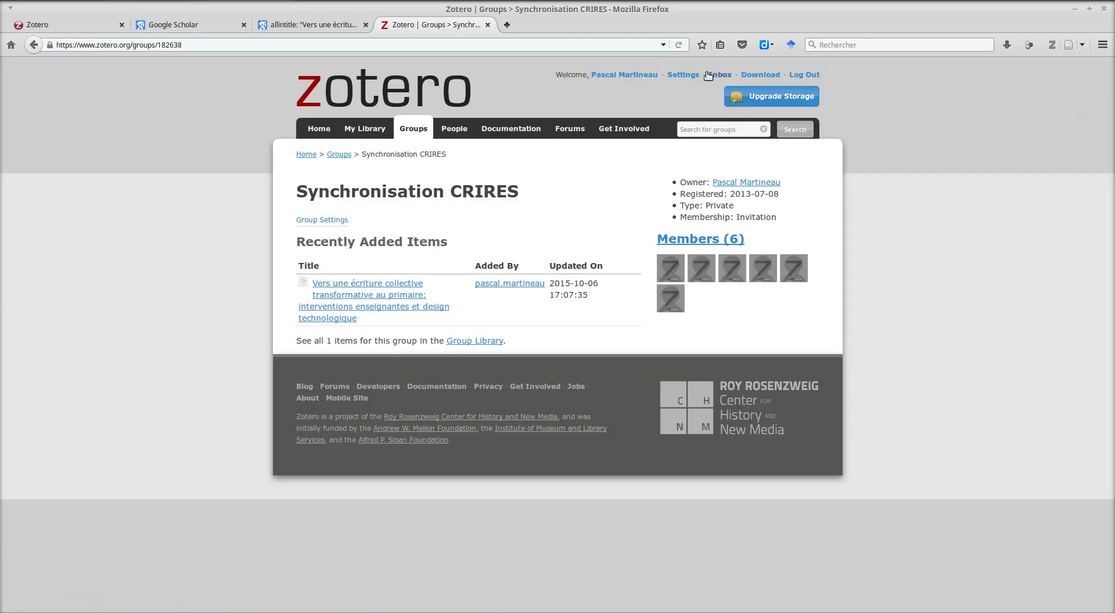
left_click(683, 74)
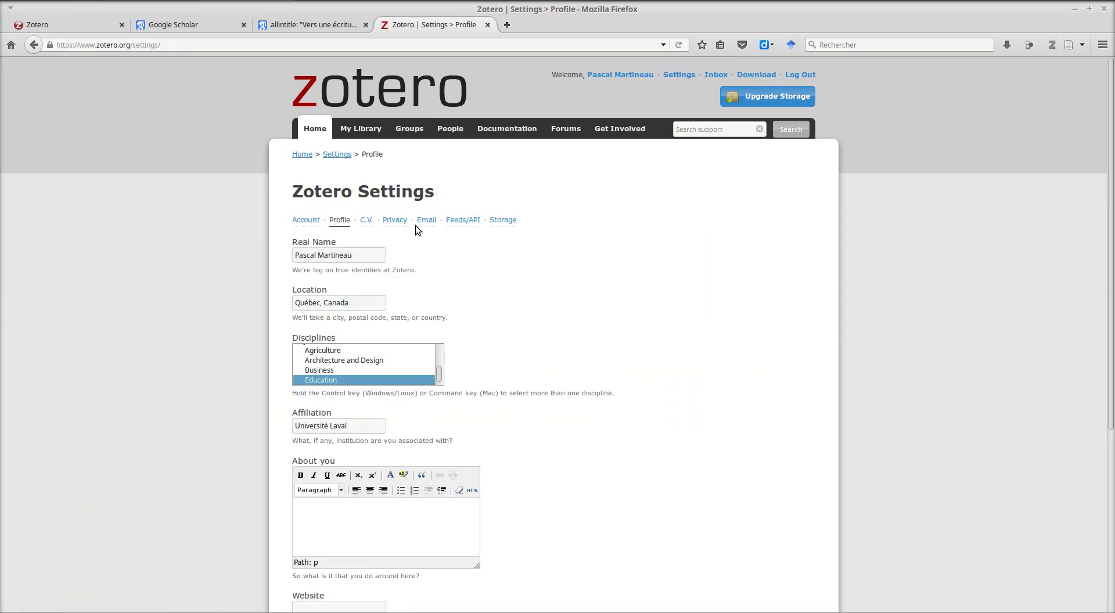
left_click(462, 221)
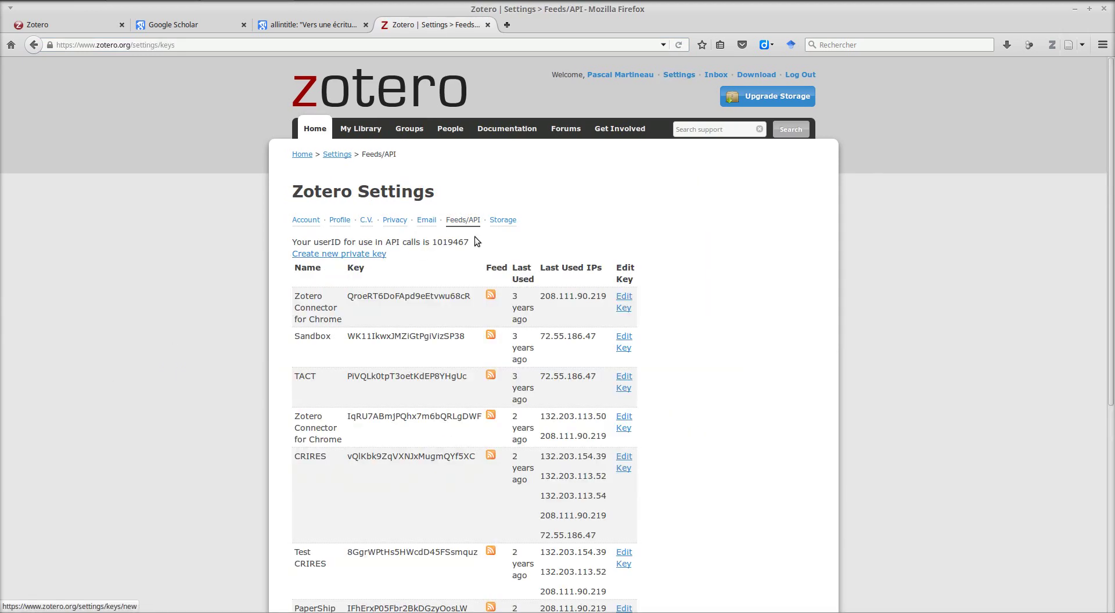
scroll(183, 389, "down", 4)
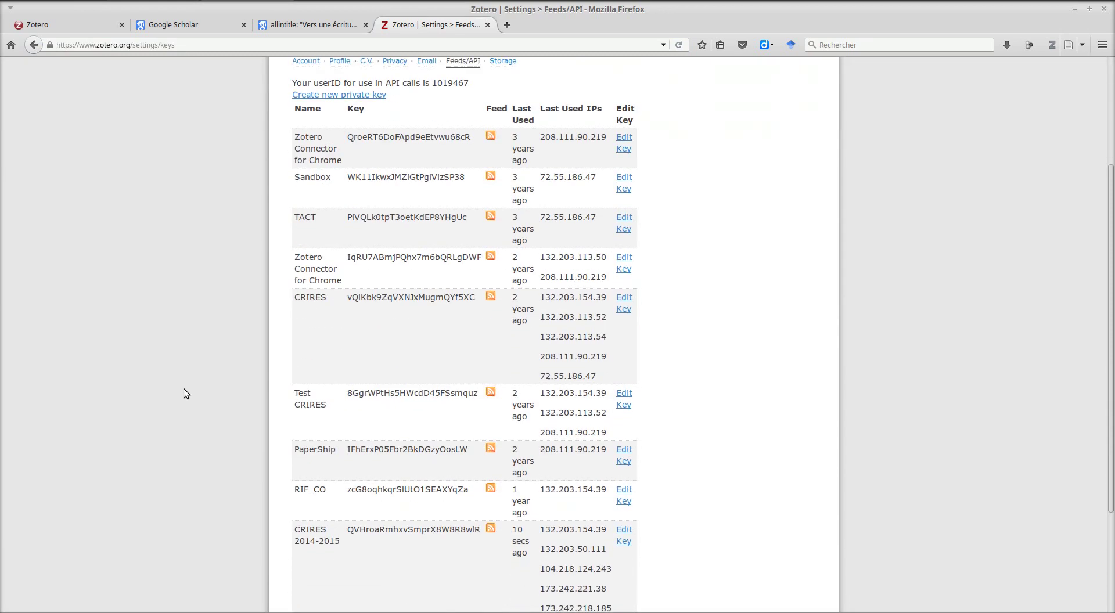
scroll(184, 389, "down", 5)
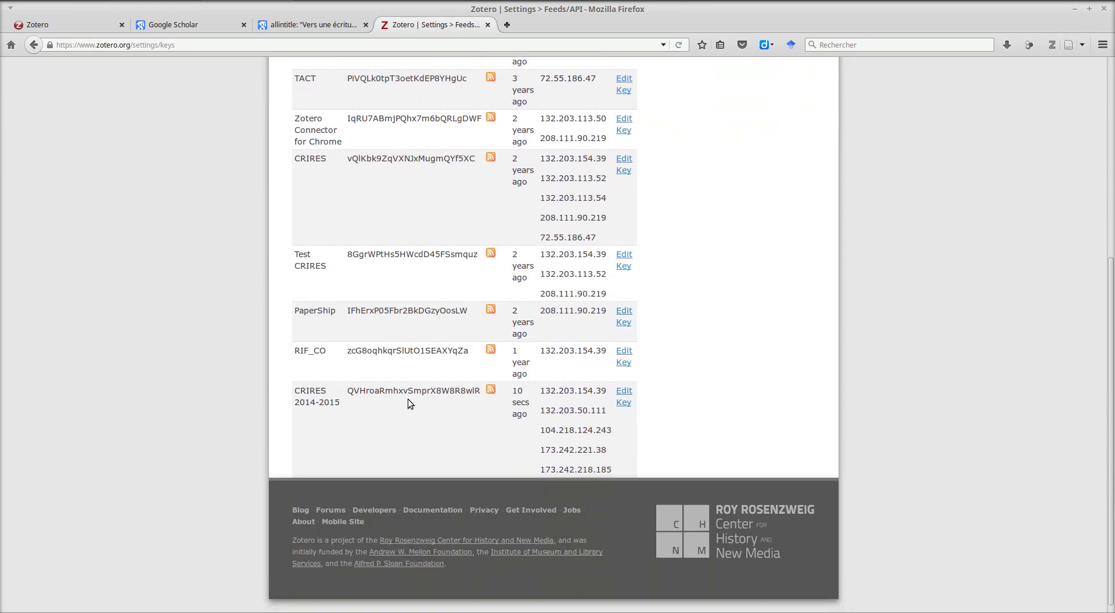
scroll(221, 407, "up", 10)
- Start a new private key described as "Synchronisation CRIRES" with Read Only as the default permission for all groups
left_click(343, 255)
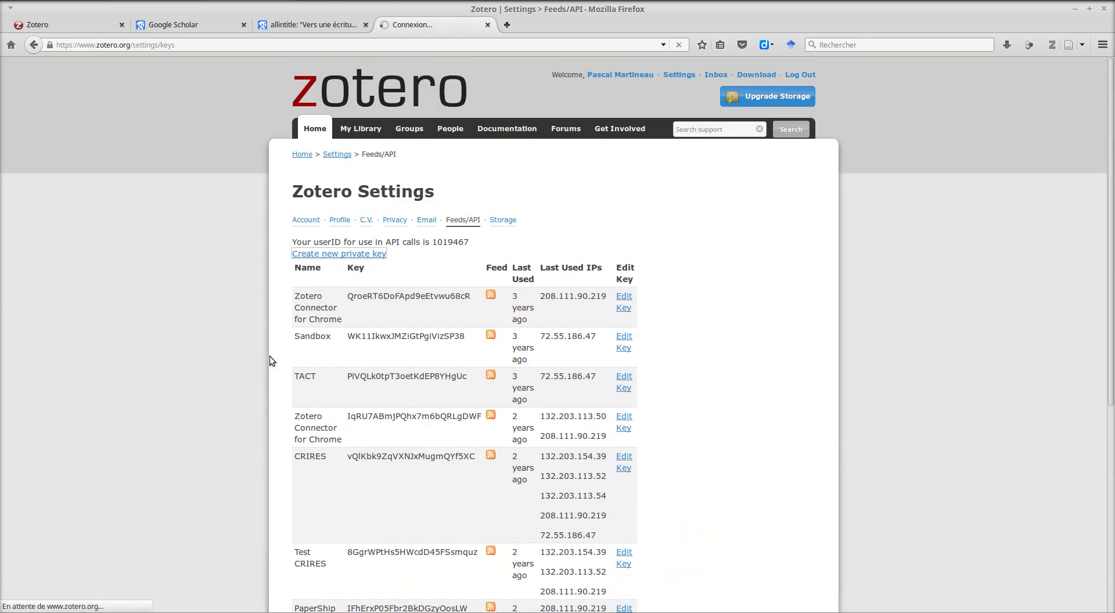
left_click(334, 258)
type("Synchronisation CRIRES")
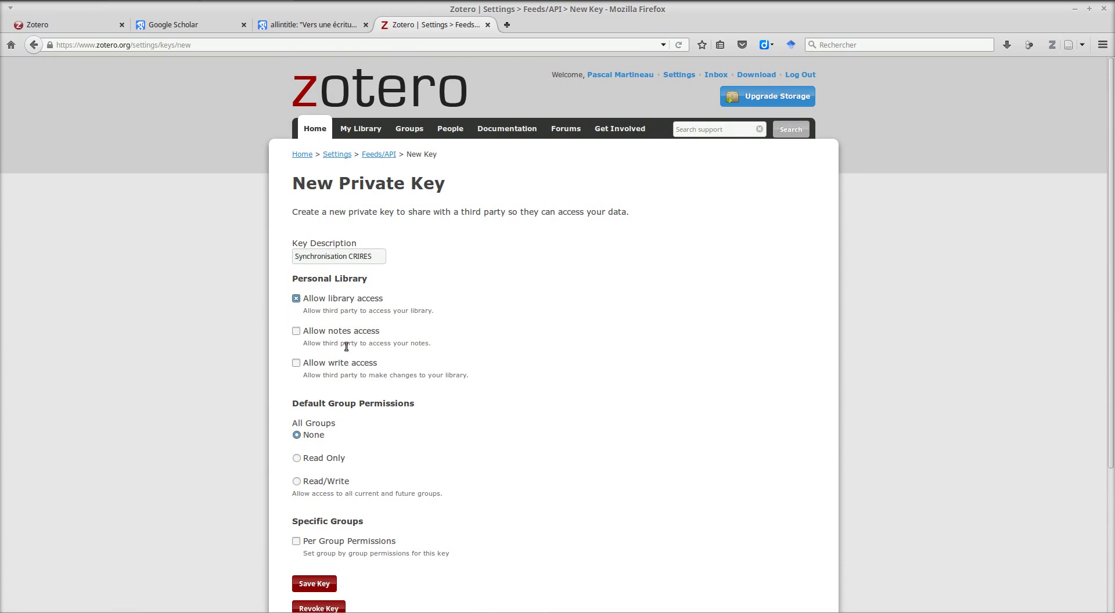
scroll(343, 326, "down", 5)
left_click(334, 279)
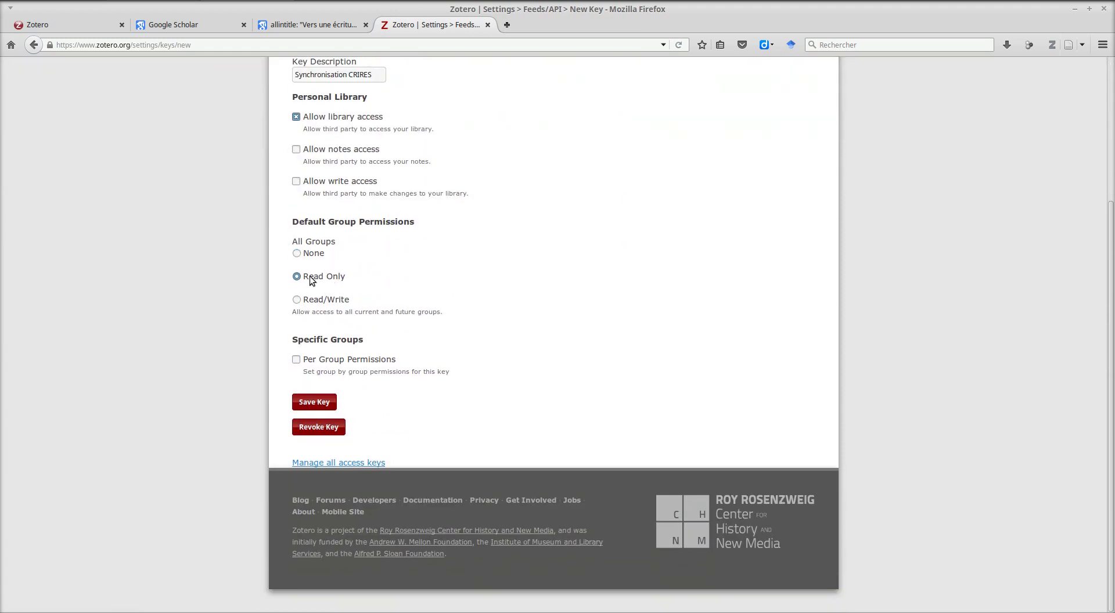
- Enable per-group permissions, give the Synchronisation CRIRES group Read Only access, and save the new key
left_click(358, 359)
scroll(197, 375, "down", 3)
scroll(198, 366, "down", 14)
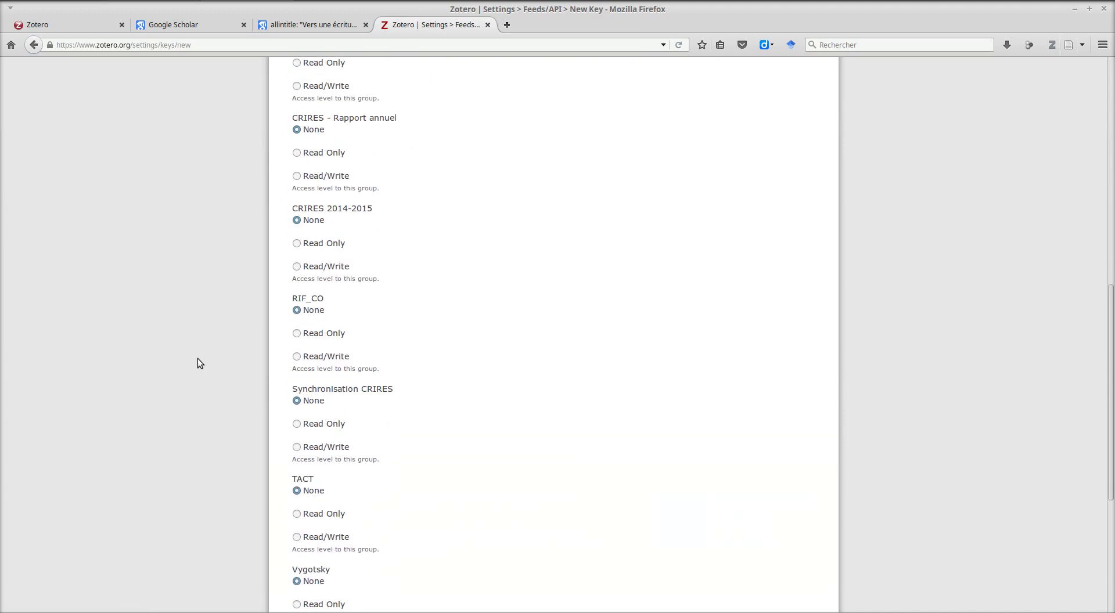
left_click(325, 227)
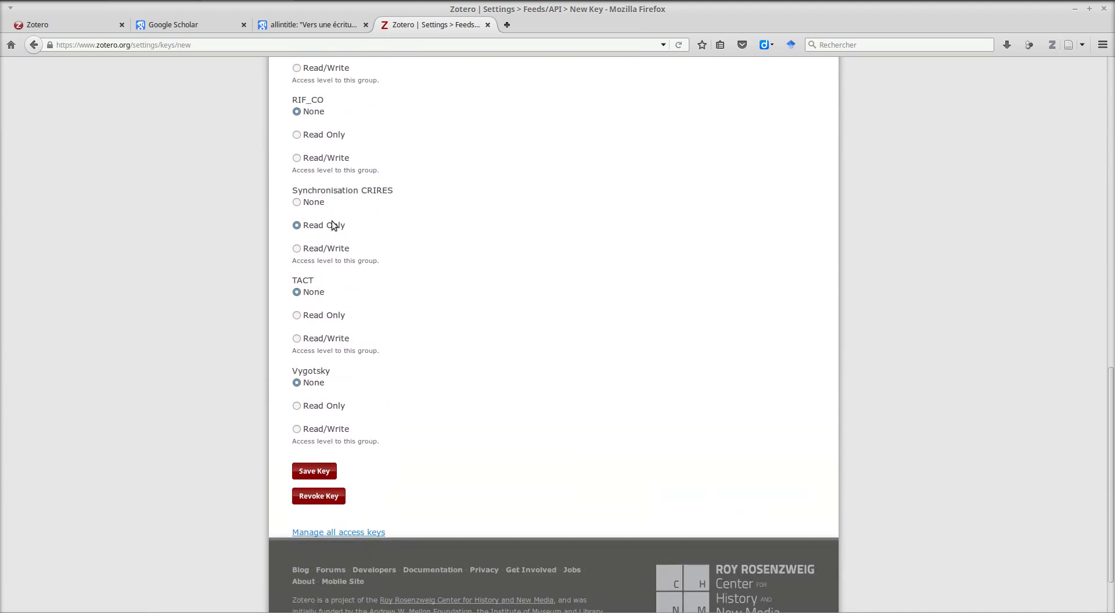
left_click(323, 470)
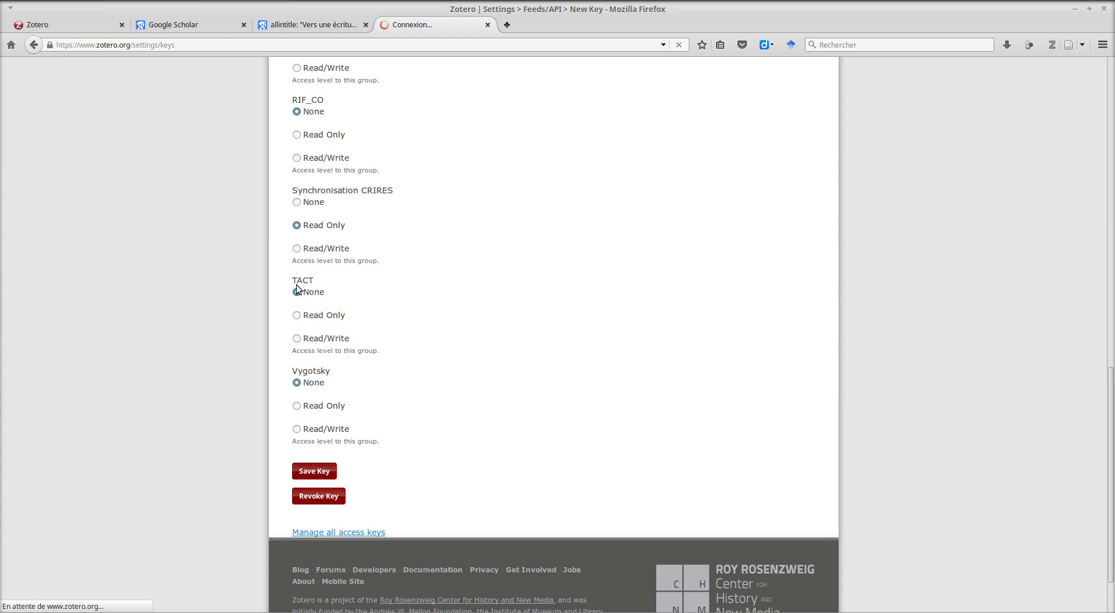
- Copy the new Synchronisation CRIRES API key and paste it into the Zotero API key field of the CRIRES importer
scroll(214, 368, "down", 10)
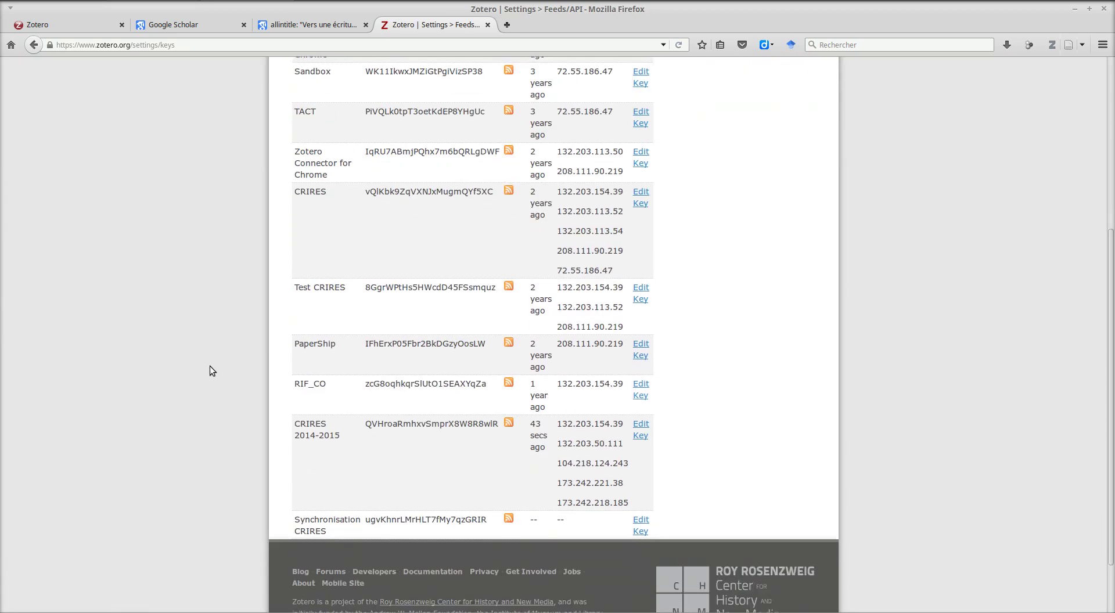
double_click(399, 448)
key("ctrl+c")
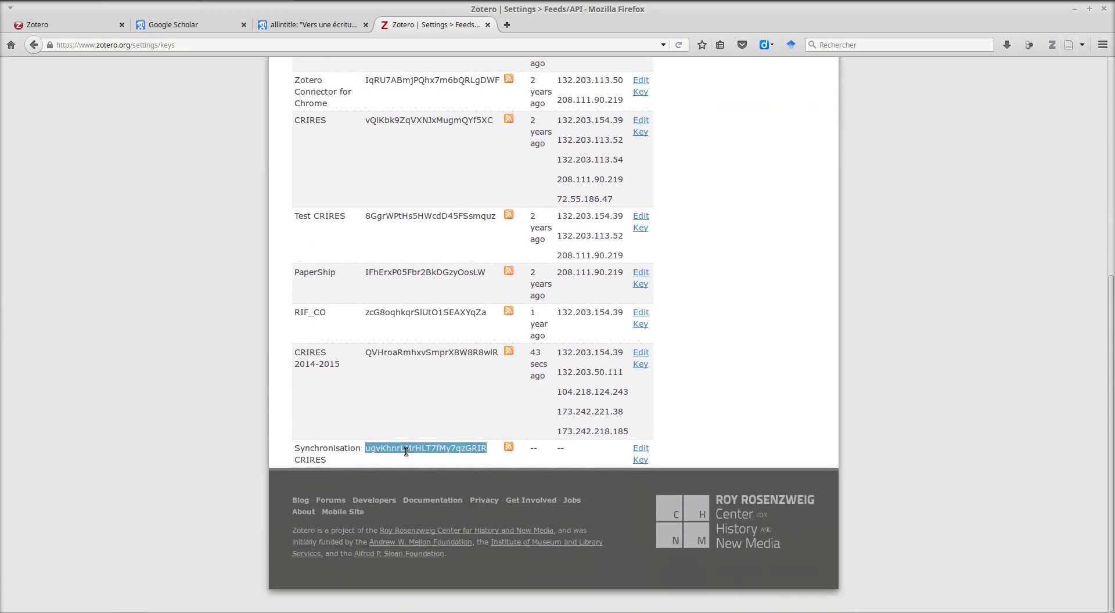
key("alt+Tab")
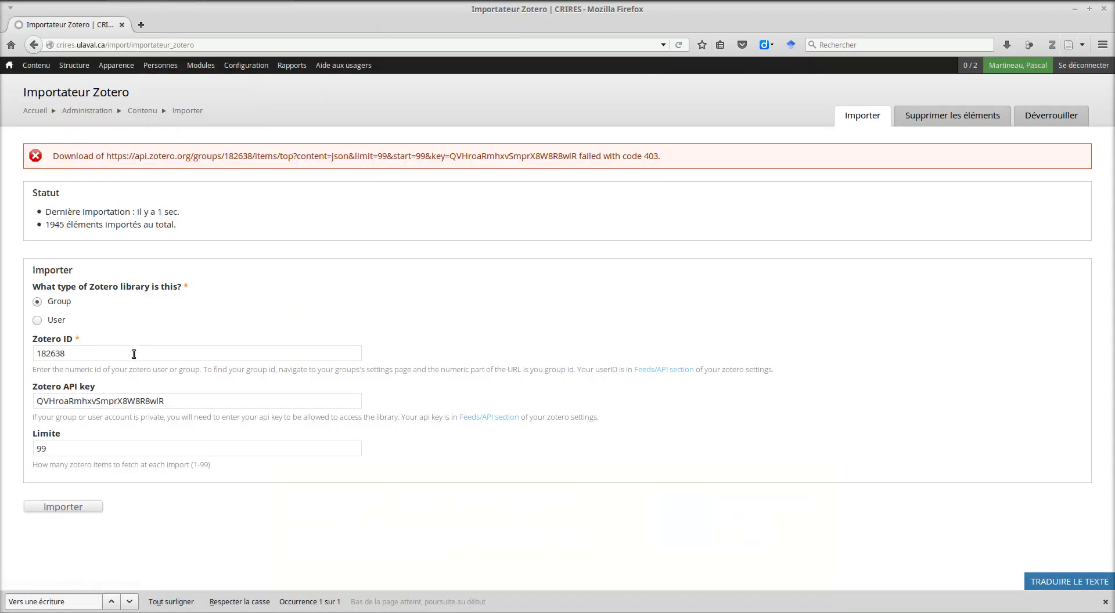
double_click(204, 400)
key("ctrl+v")
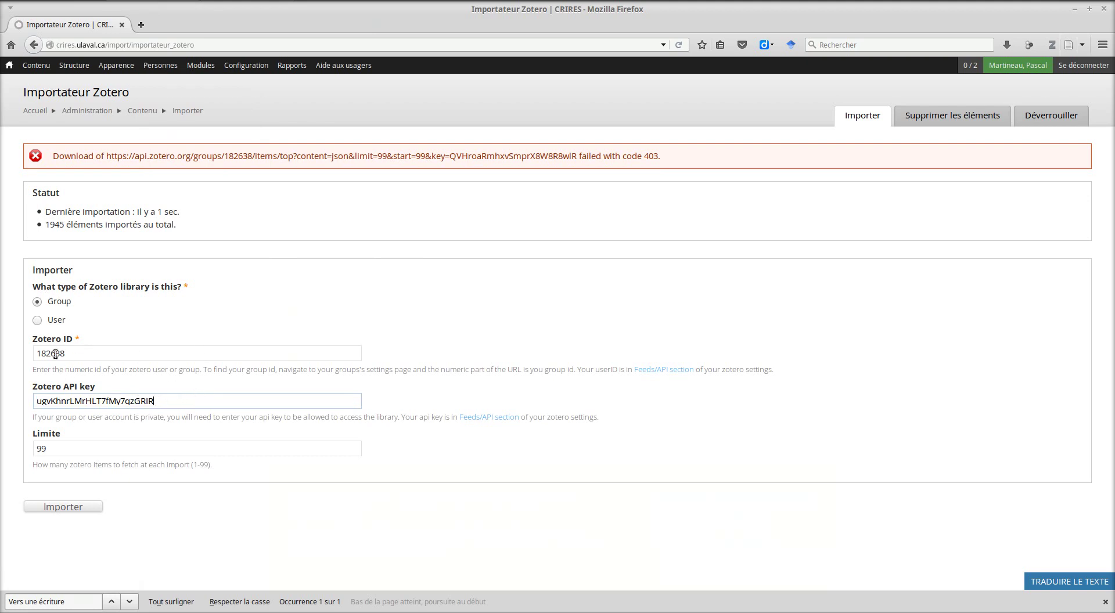
- Run the Zotero group import with the new API key, close the page search, and run the import again
left_click(98, 505)
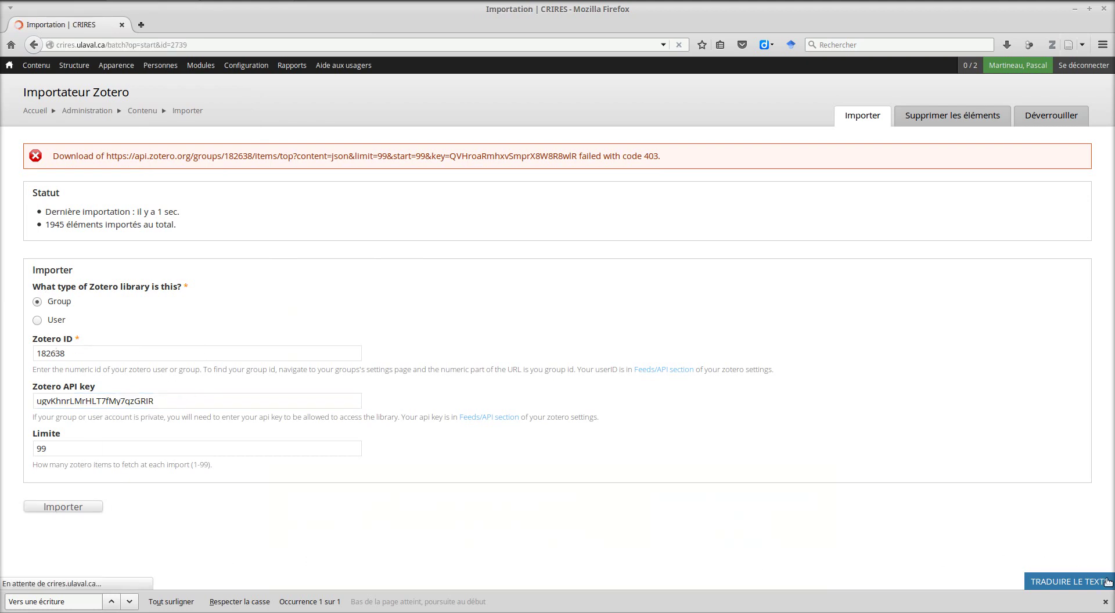
left_click(1105, 601)
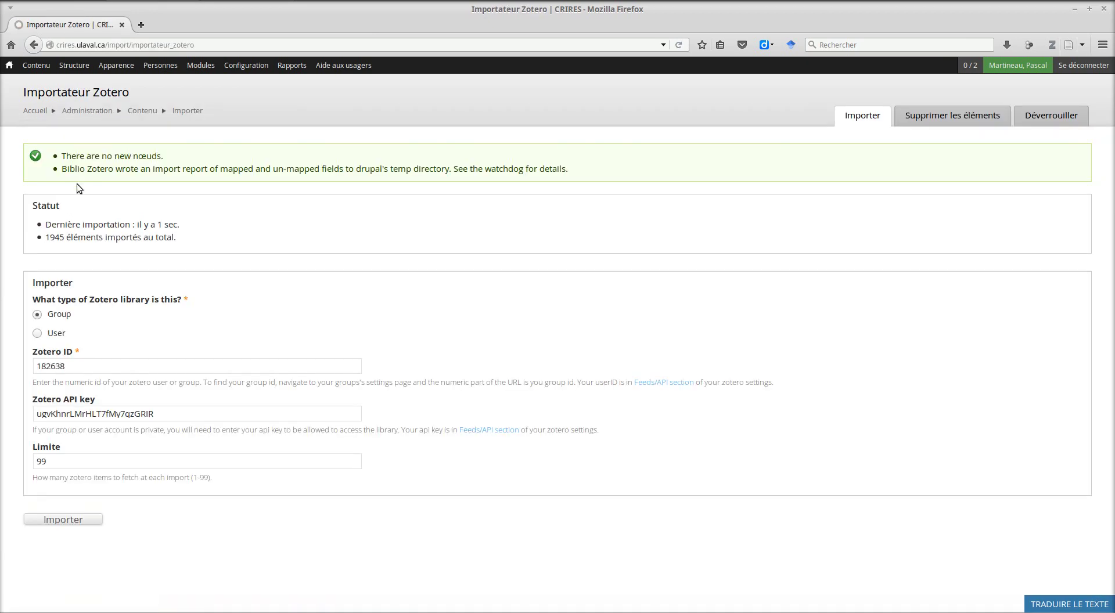
left_click(70, 518)
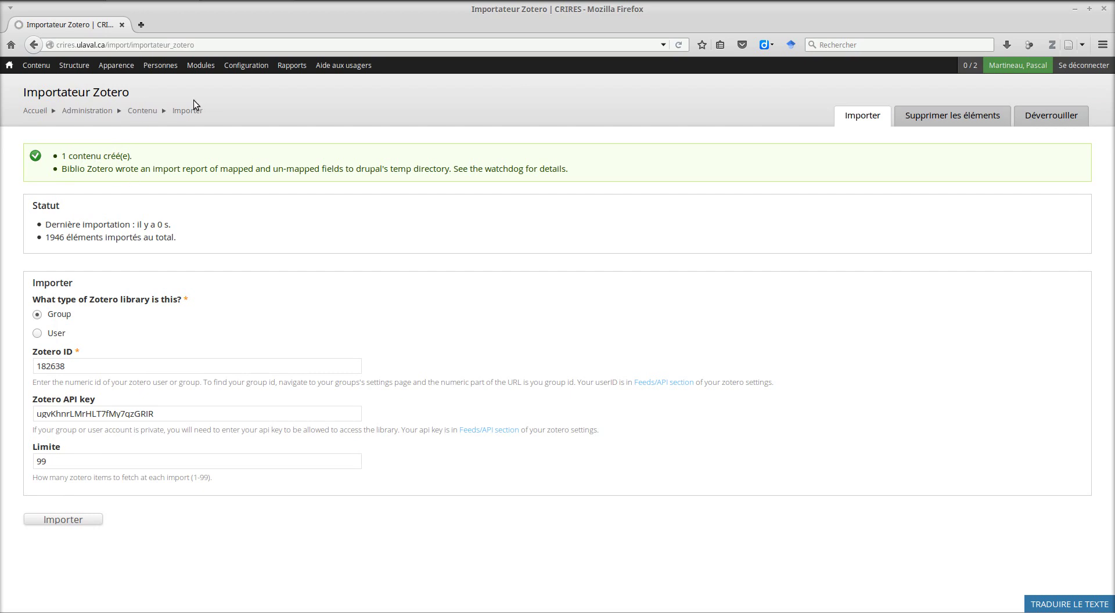
- Return to the researcher's publications page, find "Vers une", and open the 2014 journal article "Vers une écriture collective transformative au primaire"
right_click(40, 43)
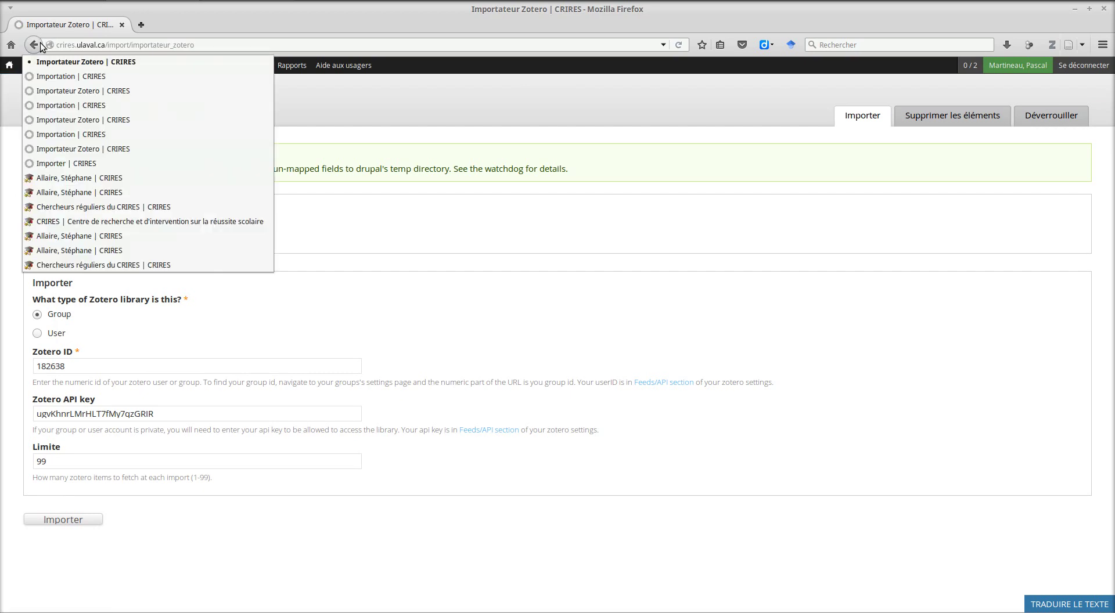
left_click(65, 178)
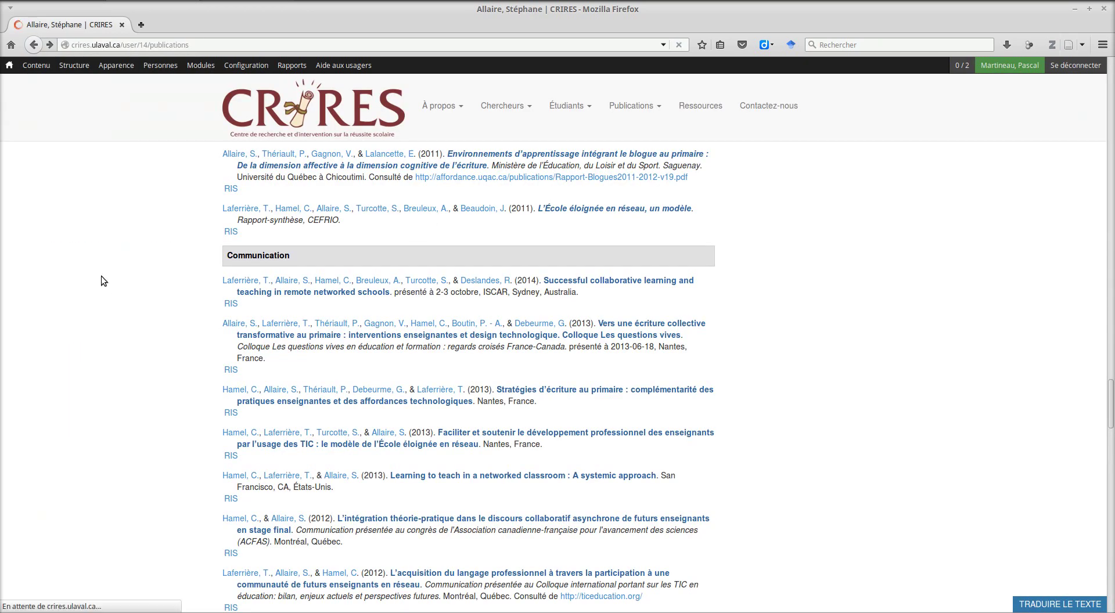
key("ctrl+f")
type("Vers une")
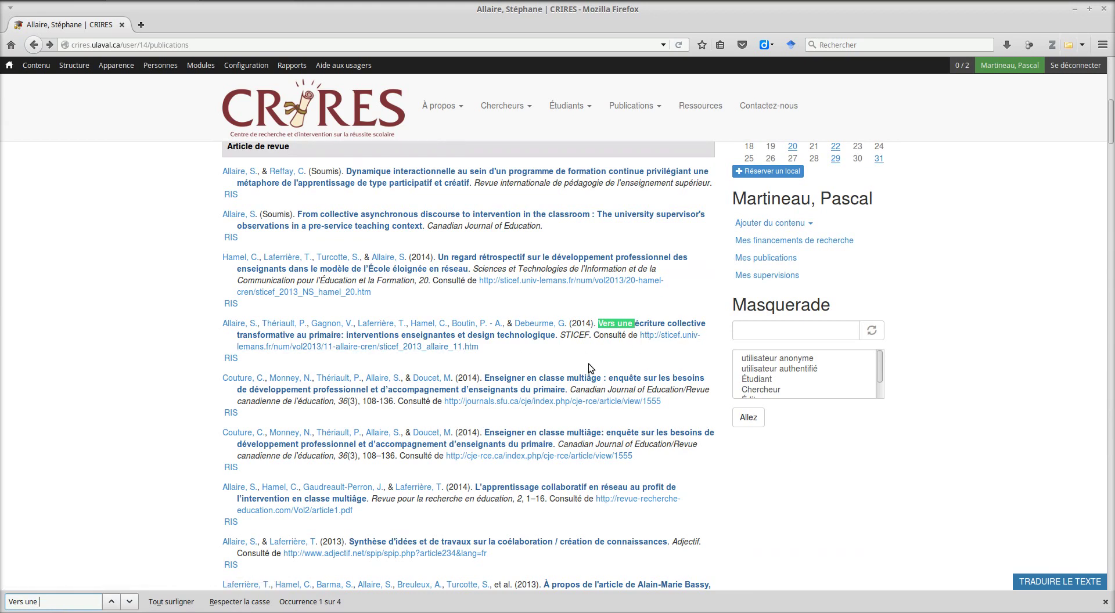
left_click(637, 325)
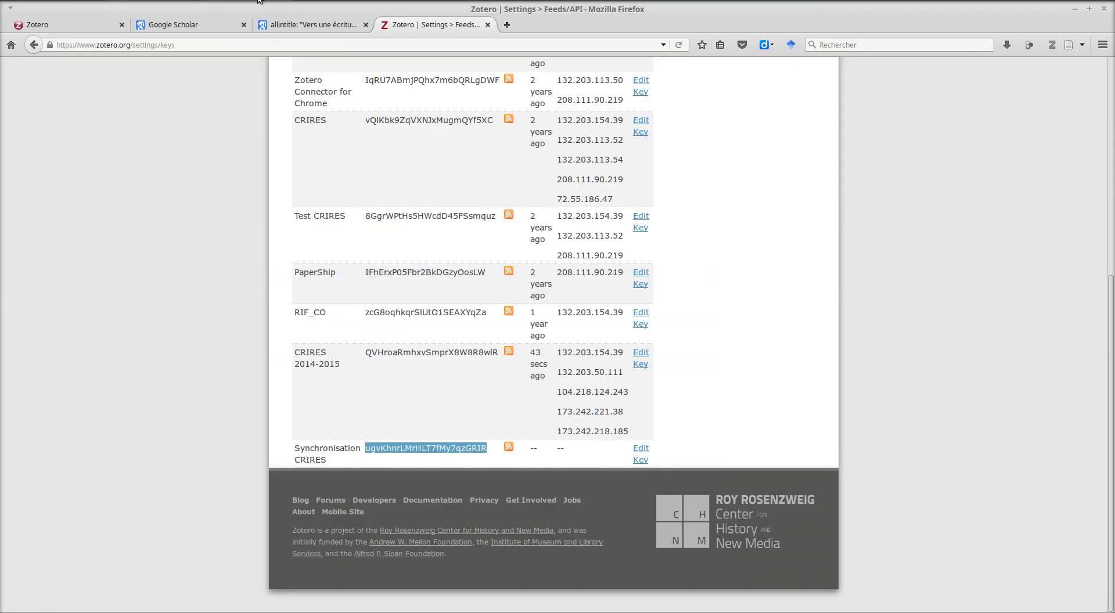
- Switch back to Zotero and create a new Présentation item in the researcher's CCV collection
left_click(50, 26)
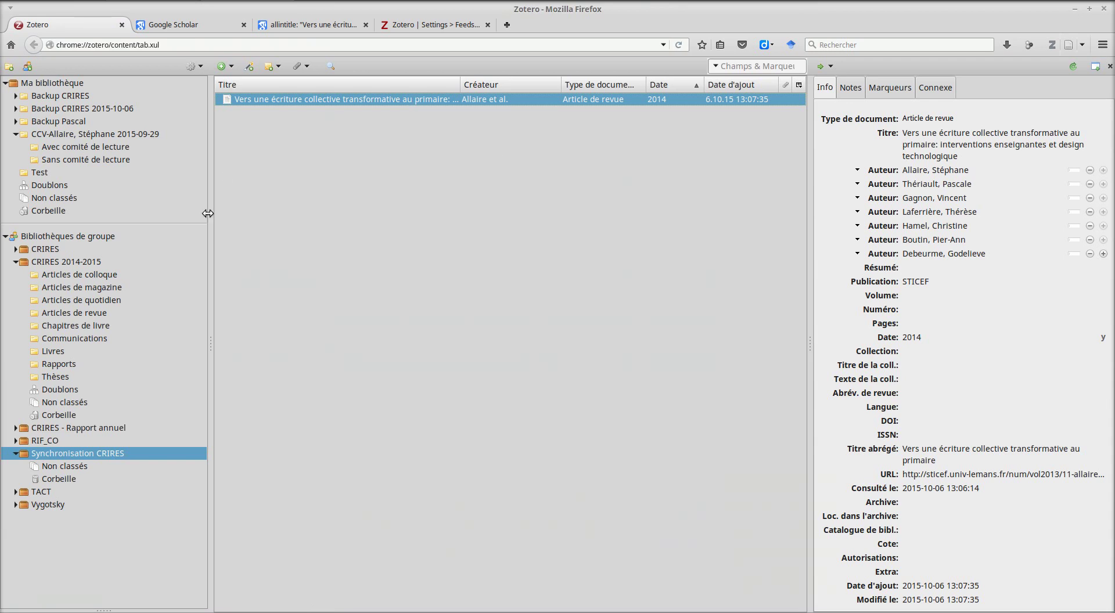
left_click(63, 139)
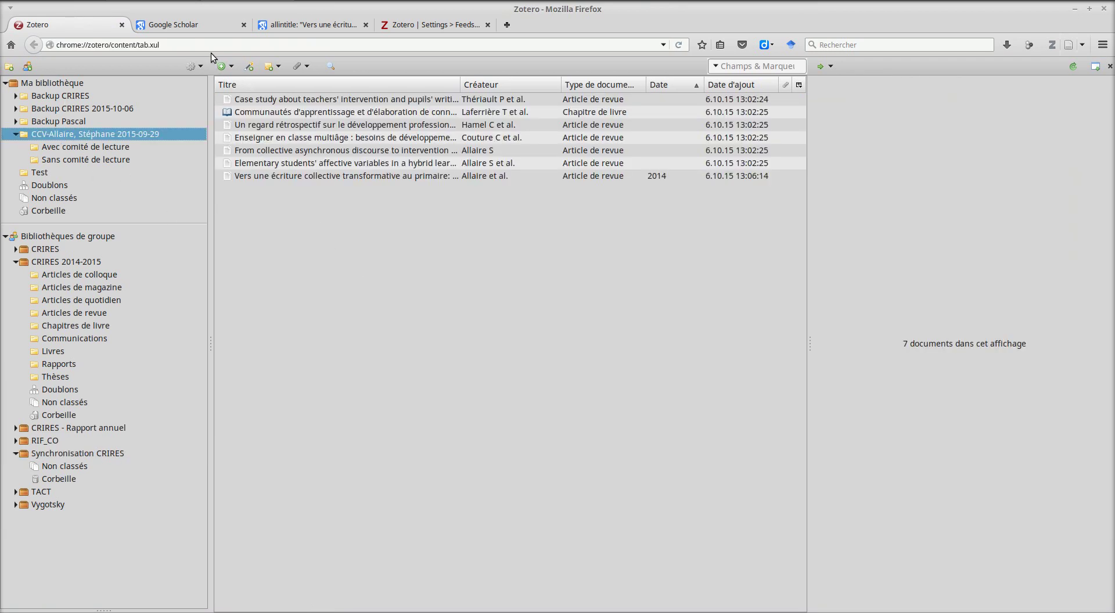
left_click(224, 65)
left_click(252, 105)
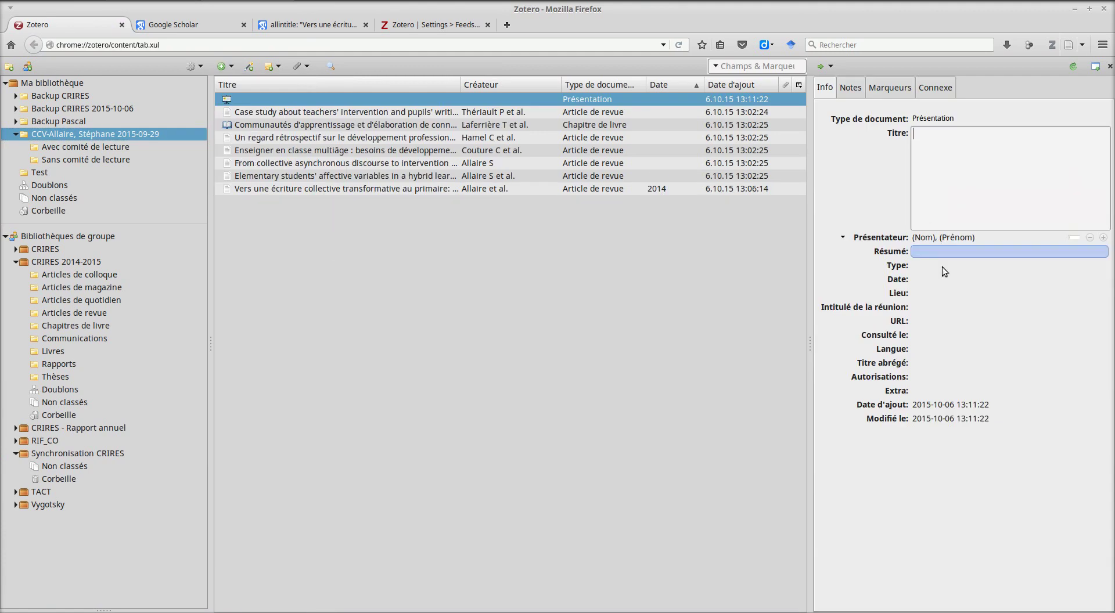
- Fill in the presentation's Intitulé de la réunion with "Dans", the organiser's name, and "Colloque sur la réussite. 83e Congrès de l'ACFAS"
left_click(929, 308)
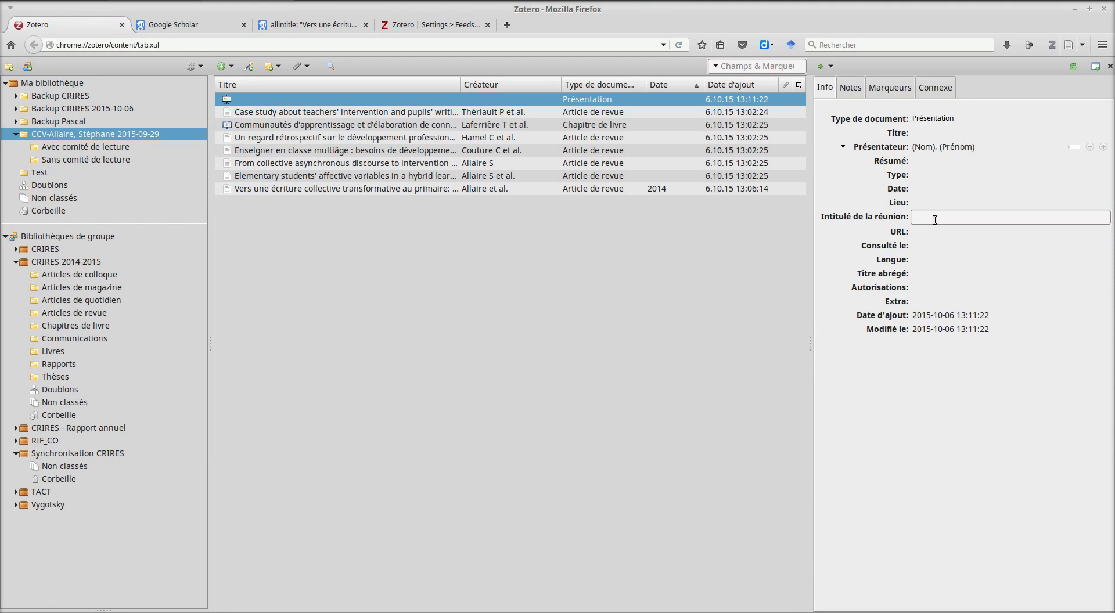
type("Dans Laferrière,")
type("sur la réussite.")
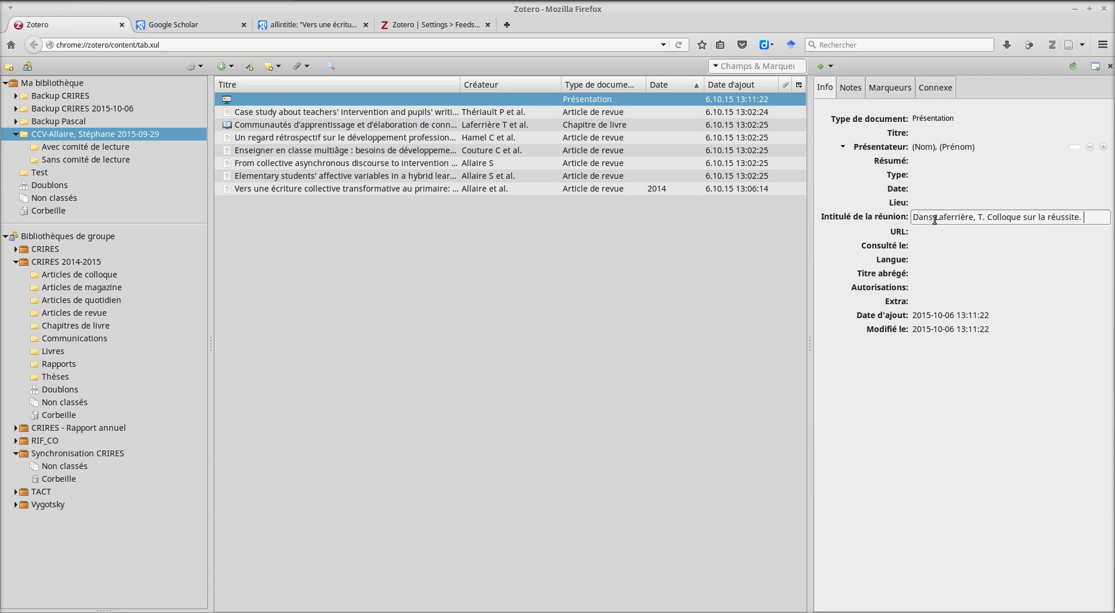
type(" ACFAS")
type("83e coA")
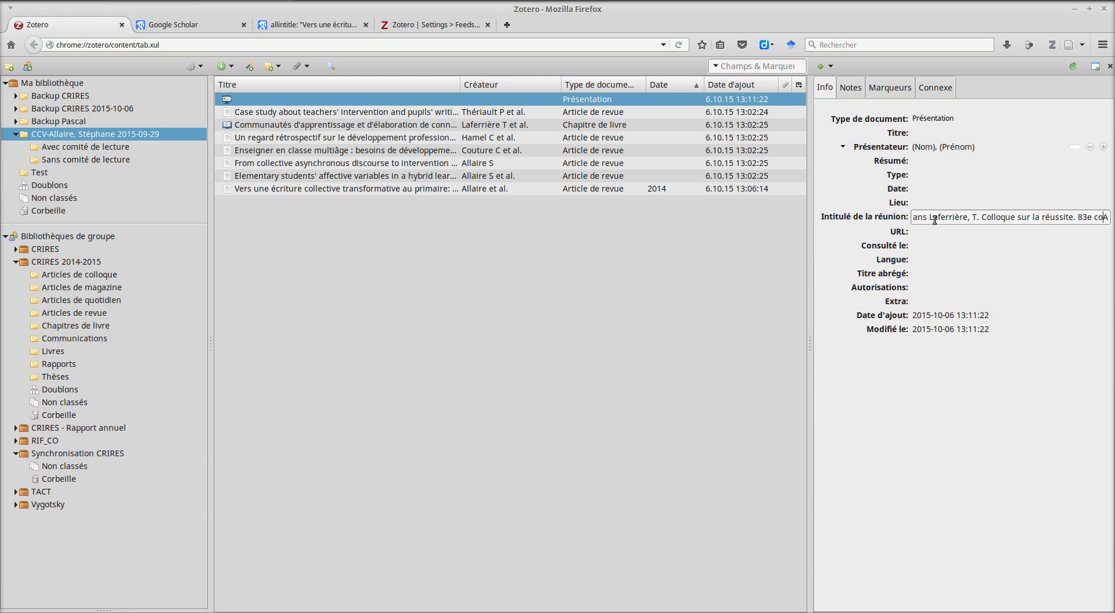
key("BackSpace")
key("BackSpace")
key("BackSpace")
type("Con")
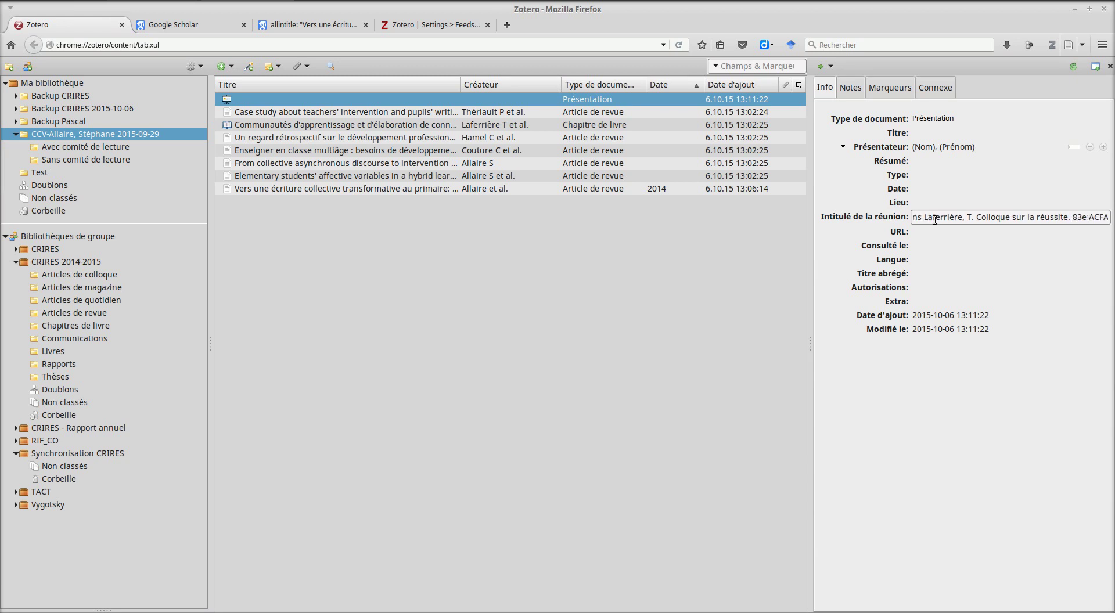
type("grès de l'")
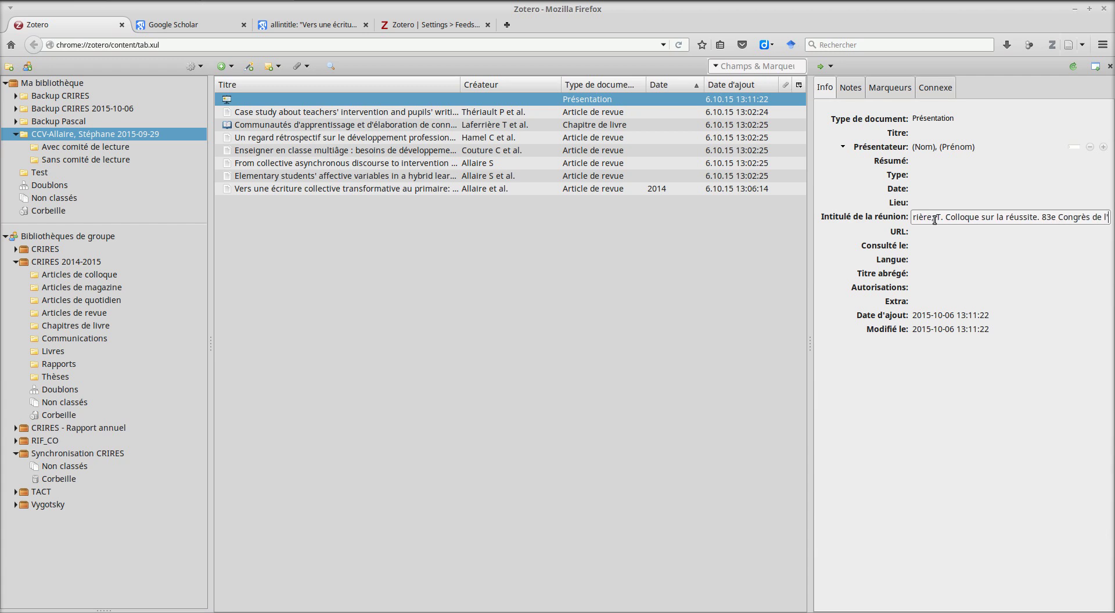
key("Return")
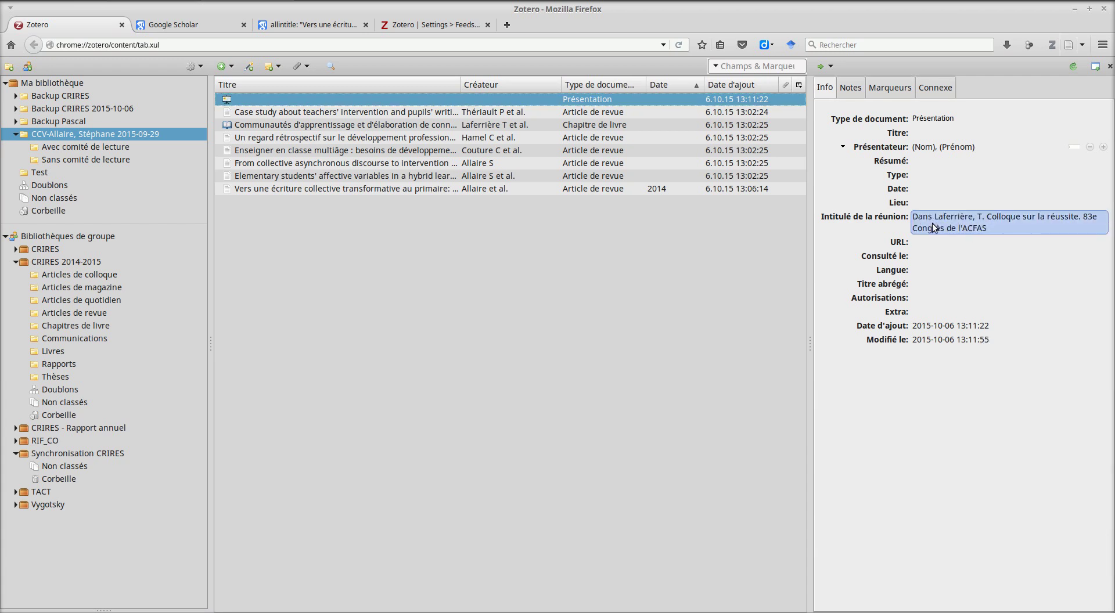
- Switch to the CRIRES site, examine the author's publications list, and return to Zotero
key("alt+Tab")
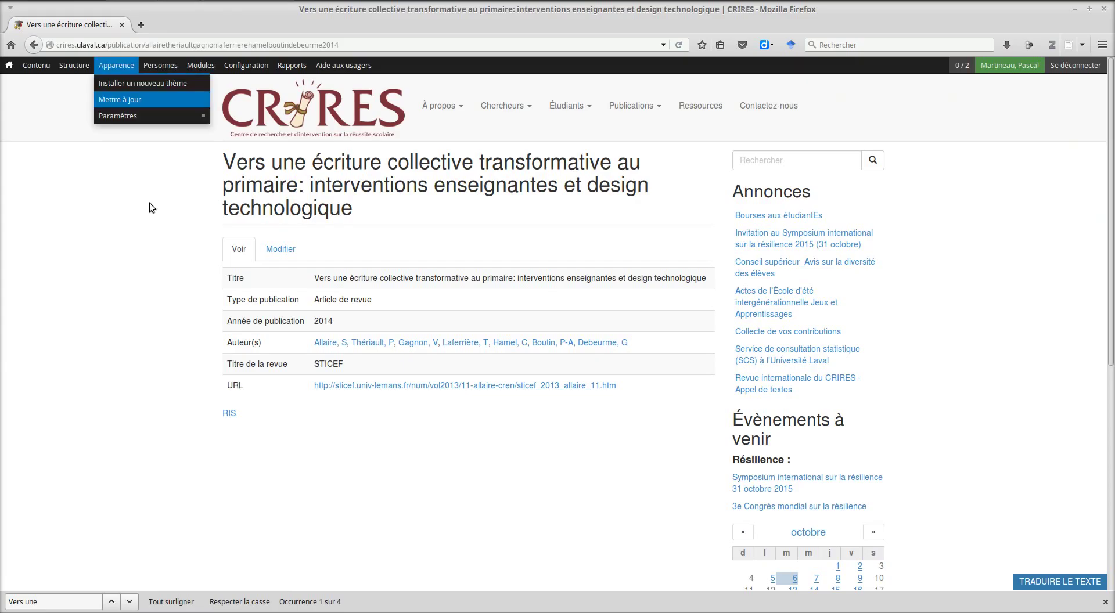
left_click(328, 343)
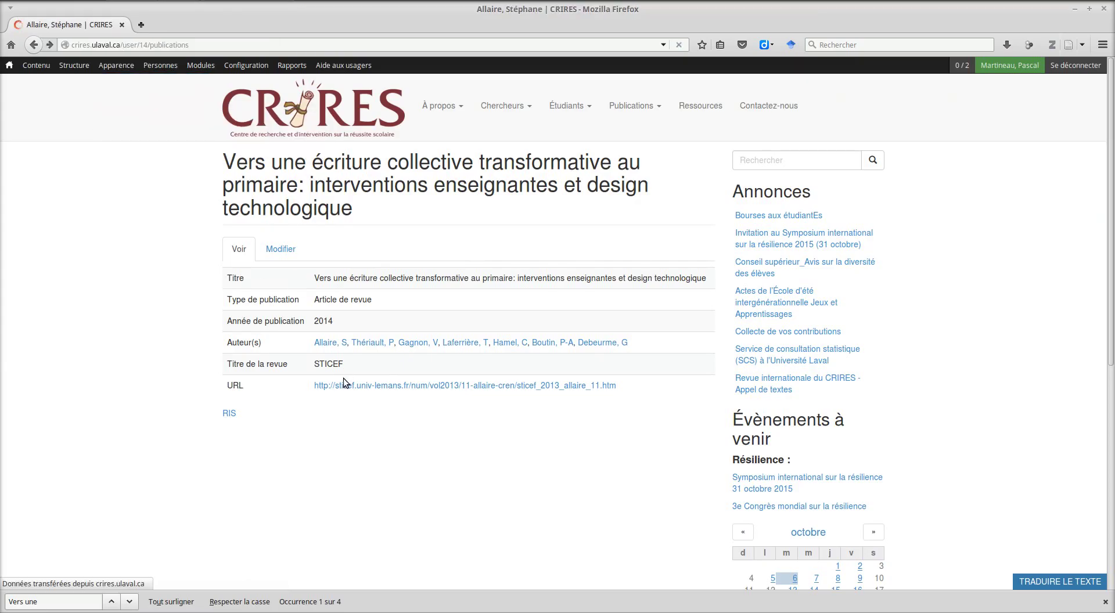
scroll(367, 353, "down", 10)
scroll(367, 354, "down", 15)
scroll(173, 376, "up", 4)
scroll(187, 364, "down", 12)
scroll(156, 320, "down", 5)
key("alt+Tab")
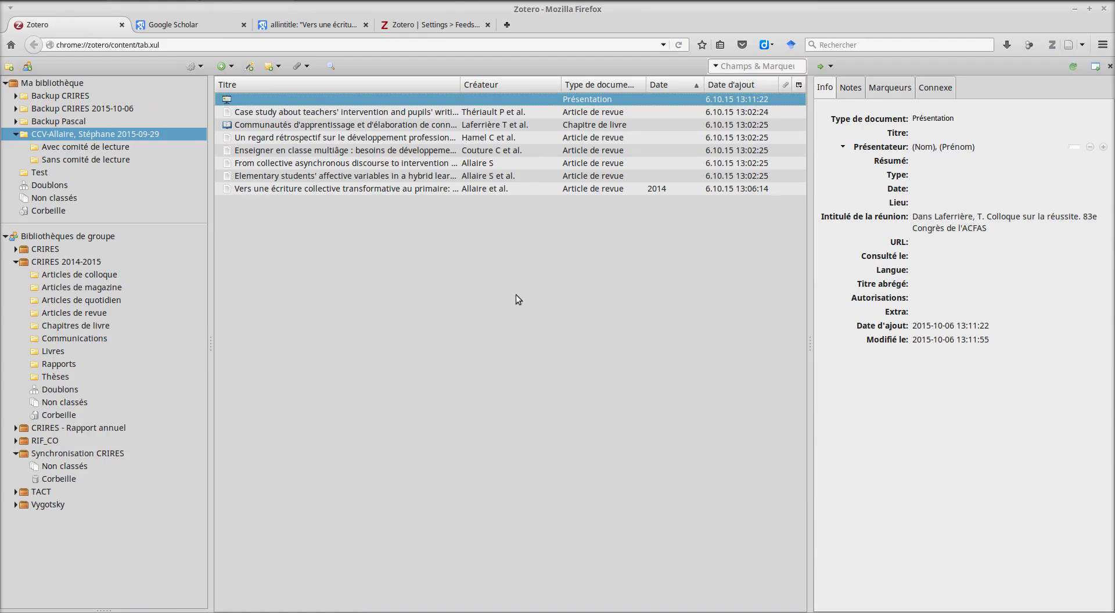
- Review the items in the Synchronisation CRIRES group, the CRIRES 2014-2015 group with its Articles de revue, and the Avec comité de lecture collection
left_click(85, 454)
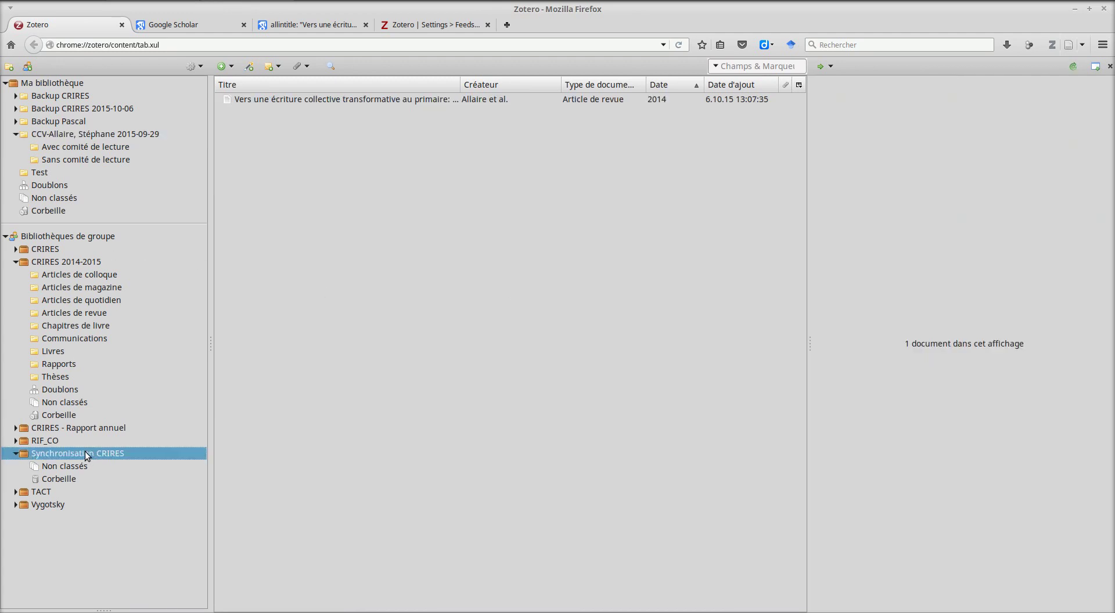
left_click(52, 262)
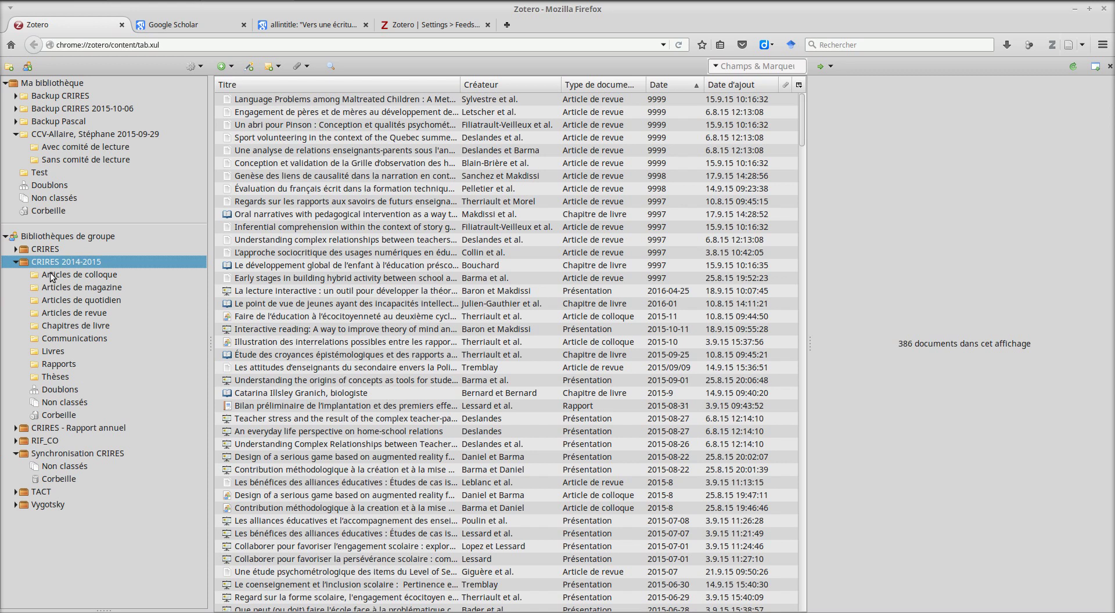
left_click(64, 317)
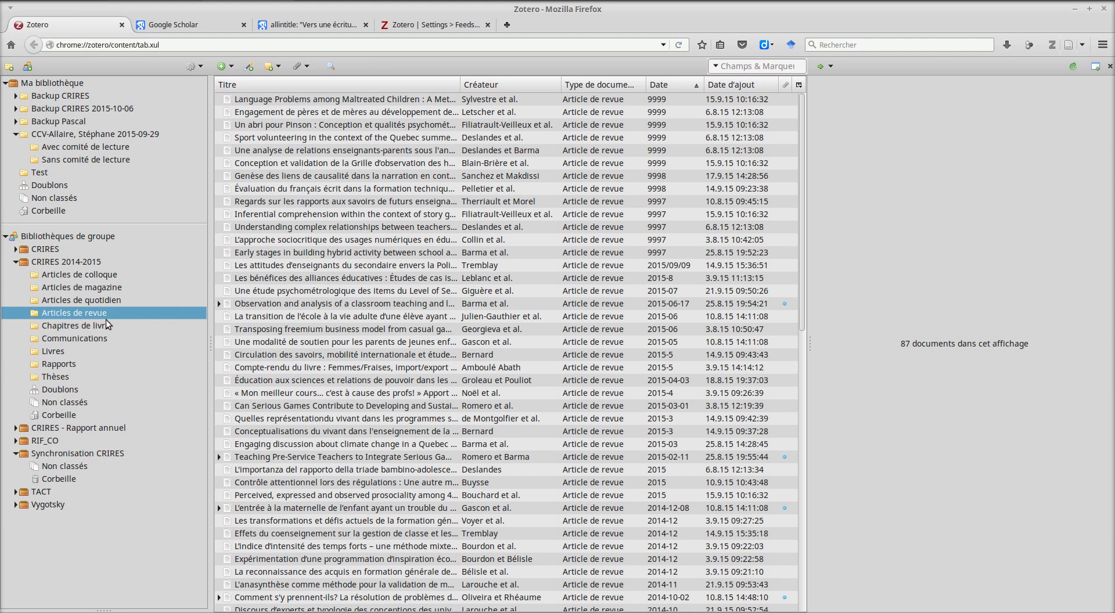
left_click(81, 152)
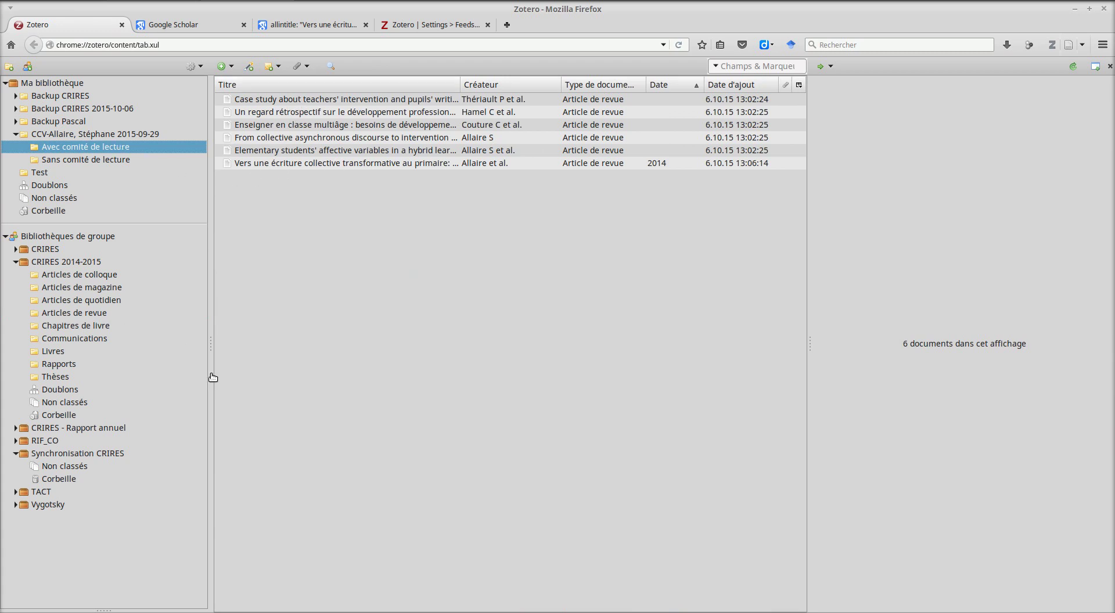
left_click(51, 267)
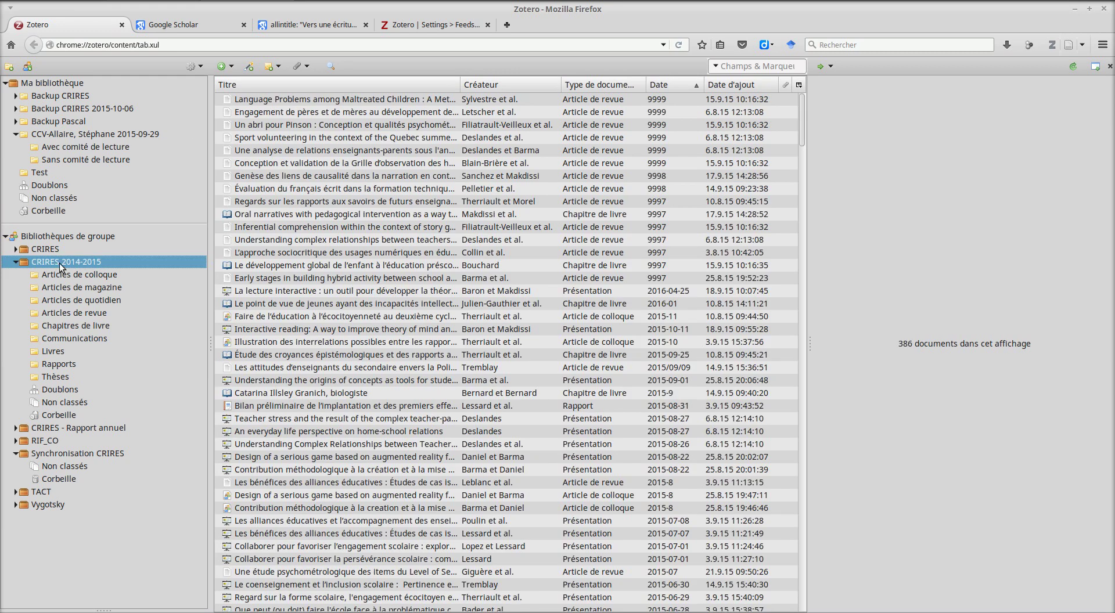